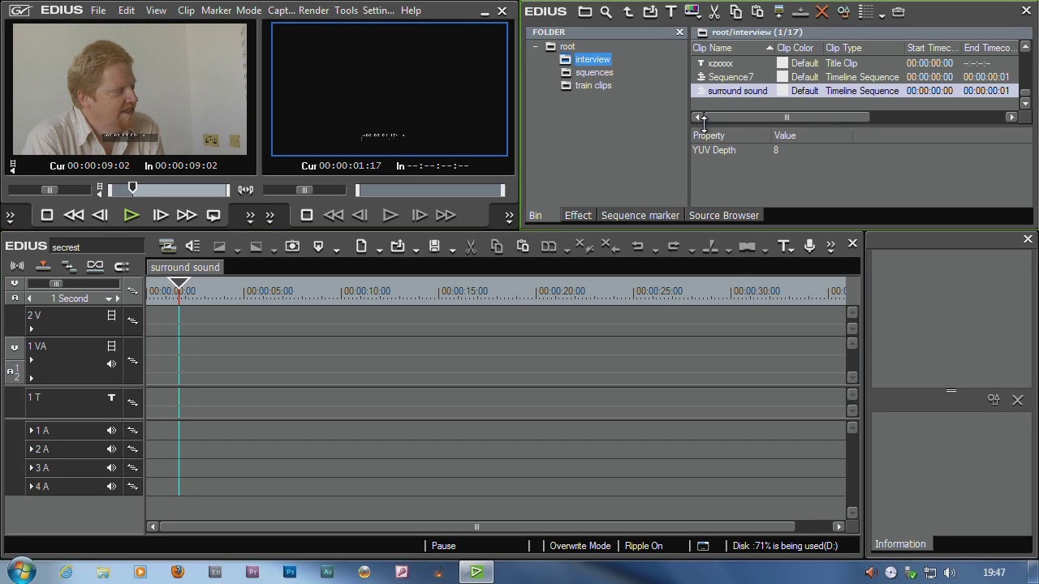
Load clip 00043 from the interview bin into the Player and park it at 00:00:24:08
{"action": "left_click_drag", "start_coordinate": [703, 121], "coordinate": [776, 252]}
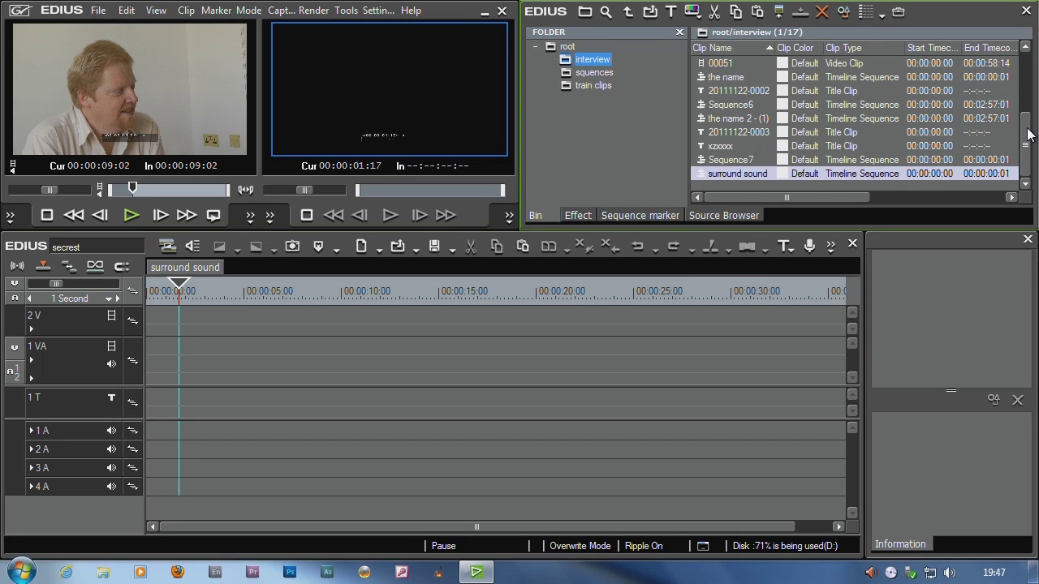
{"action": "left_click_drag", "start_coordinate": [1028, 136], "coordinate": [1027, 98]}
{"action": "left_click", "coordinate": [703, 64]}
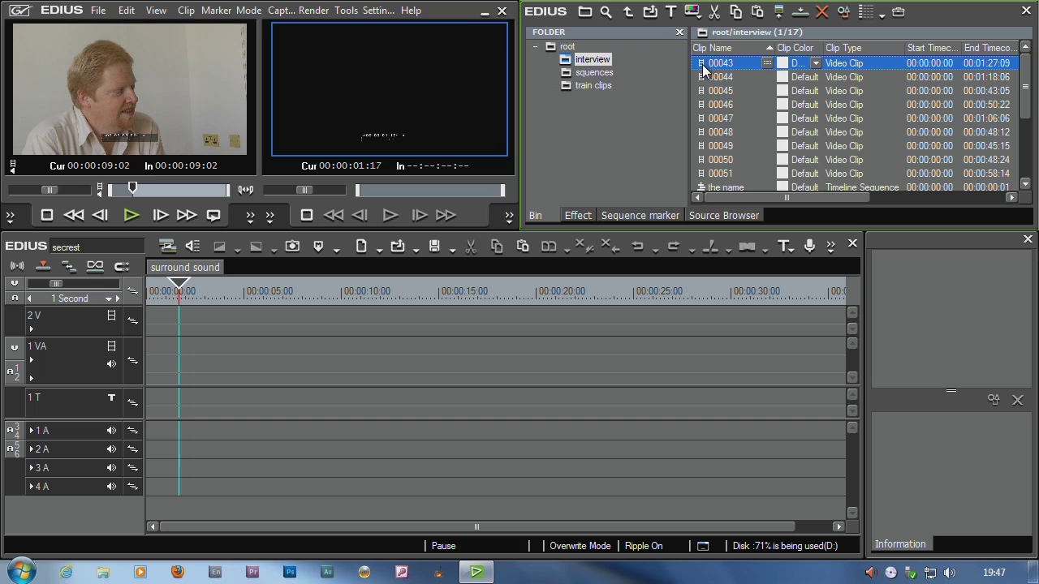
{"action": "double_click", "coordinate": [703, 64]}
{"action": "left_click_drag", "start_coordinate": [194, 192], "coordinate": [137, 192]}
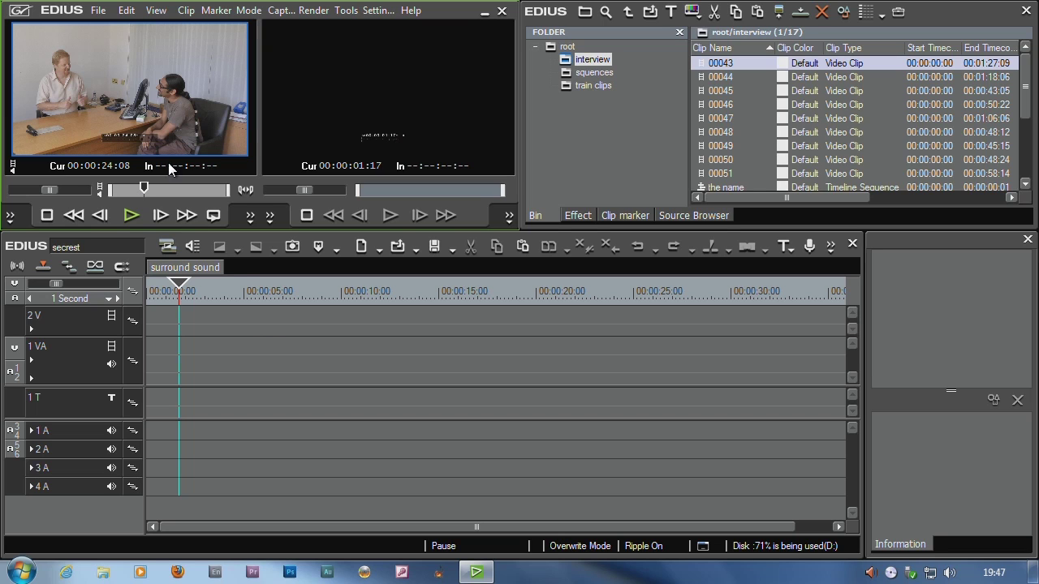
Drop clip 00043 at the timeline start, expand the 1 VA audio waveforms and enlarge the timeline
{"action": "left_click_drag", "start_coordinate": [175, 187], "coordinate": [135, 392]}
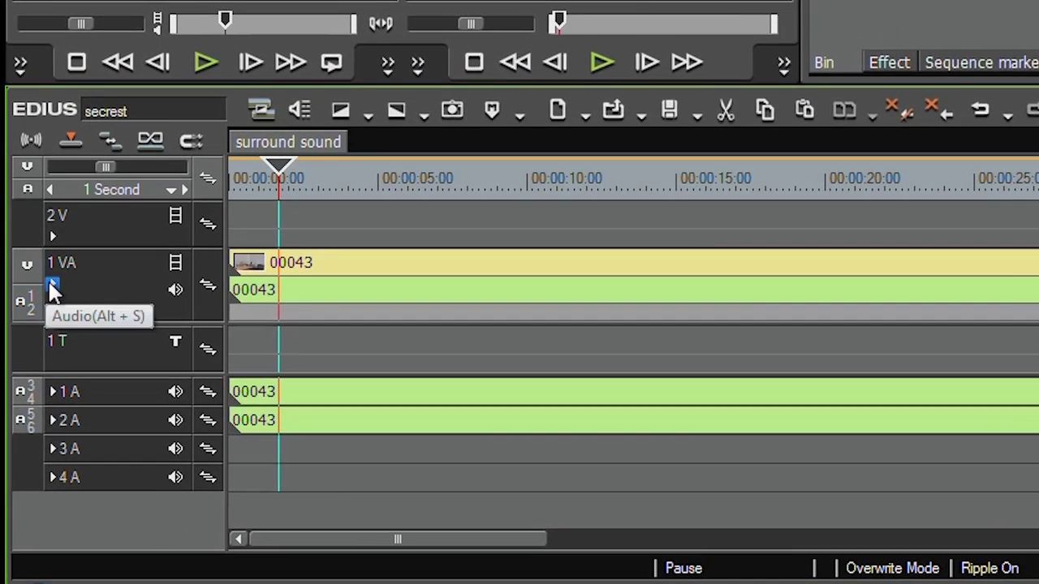
{"action": "left_click", "coordinate": [52, 289]}
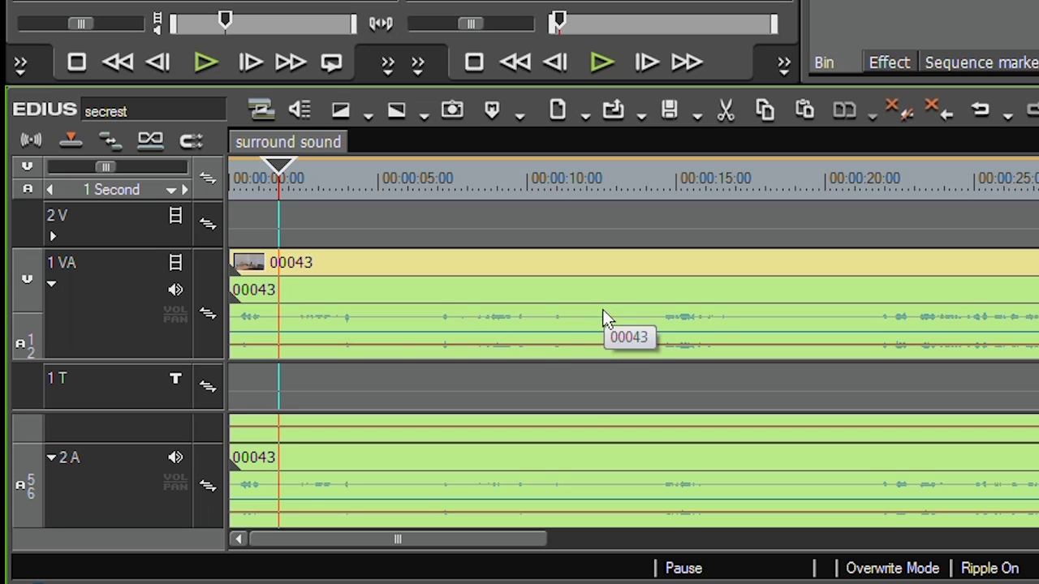
{"action": "left_click_drag", "start_coordinate": [998, 89], "coordinate": [999, 47]}
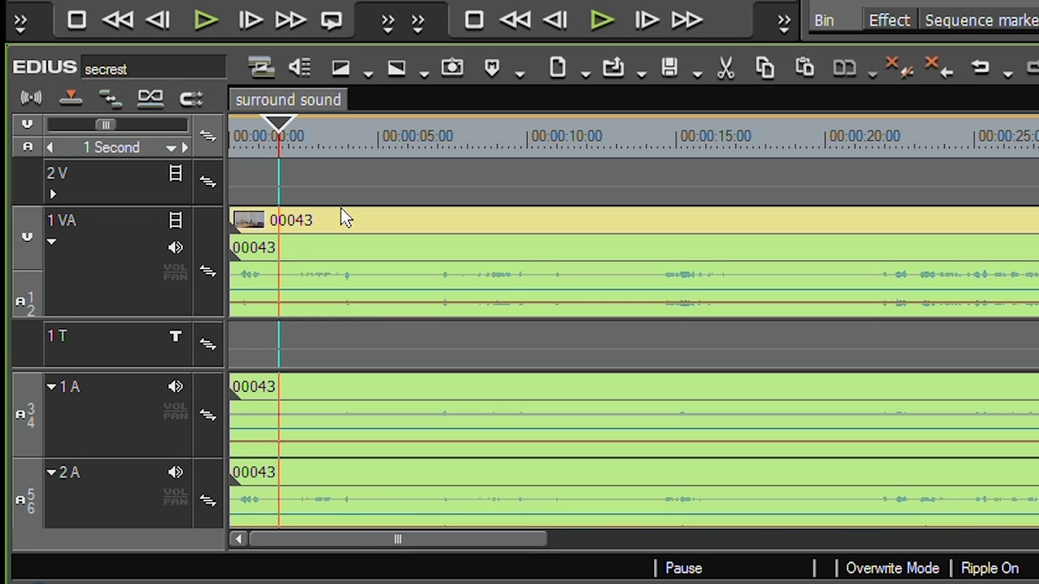
Undo the clip placement and delete the combined 1 VA track
{"action": "left_click", "coordinate": [978, 71]}
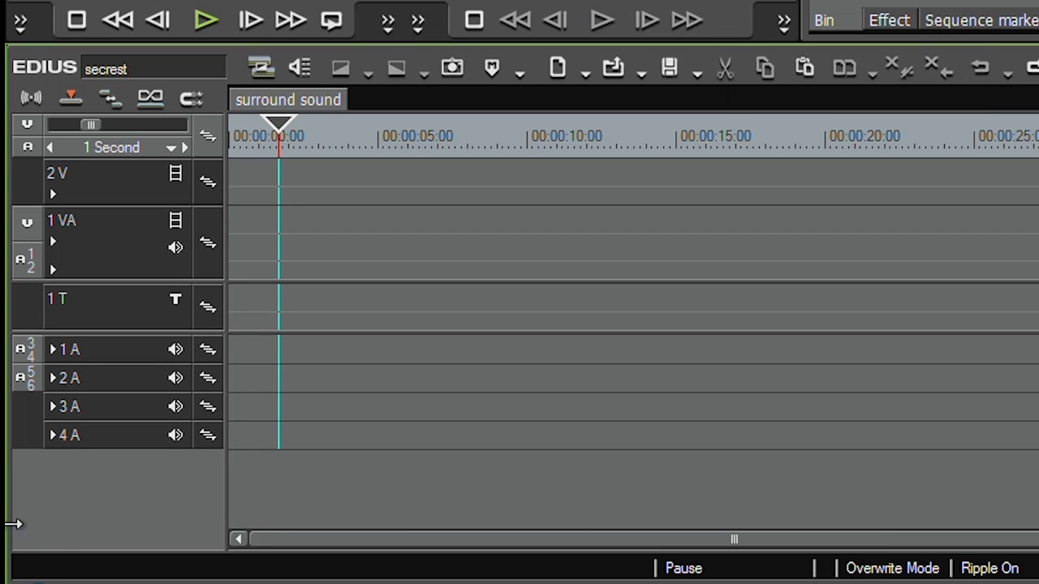
{"action": "left_click", "coordinate": [120, 225]}
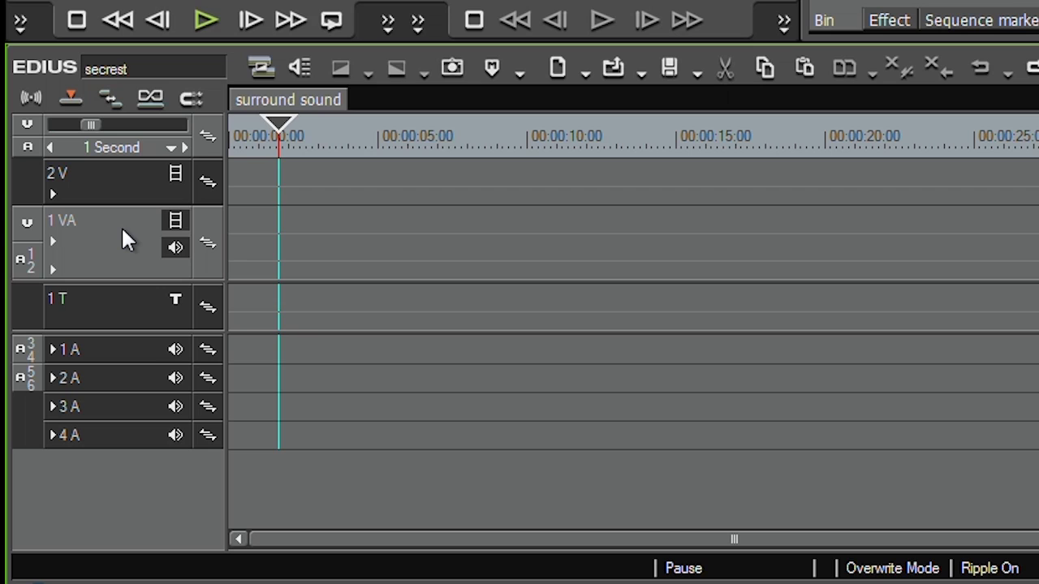
{"action": "right_click", "coordinate": [121, 225]}
{"action": "left_click", "coordinate": [177, 175]}
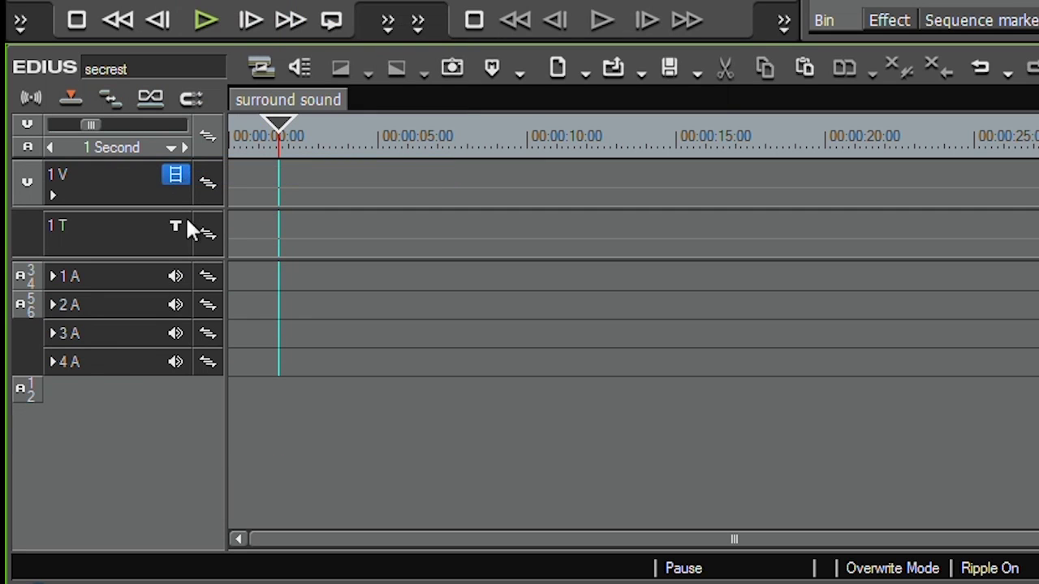
Switch the source audio channels from stereo pairs to mono channels A1–A6
{"action": "left_click", "coordinate": [30, 100]}
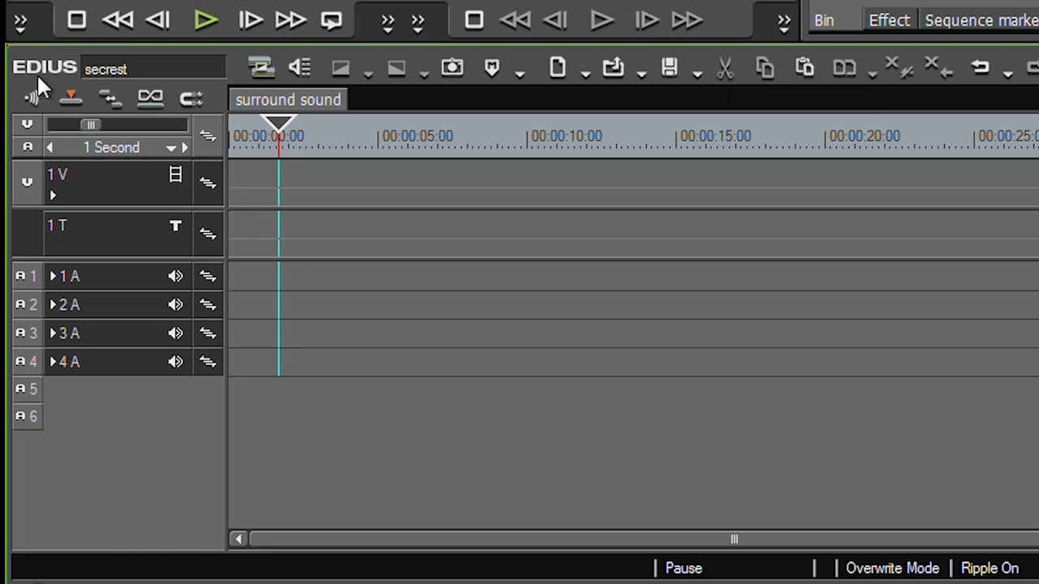
{"action": "left_click", "coordinate": [30, 100]}
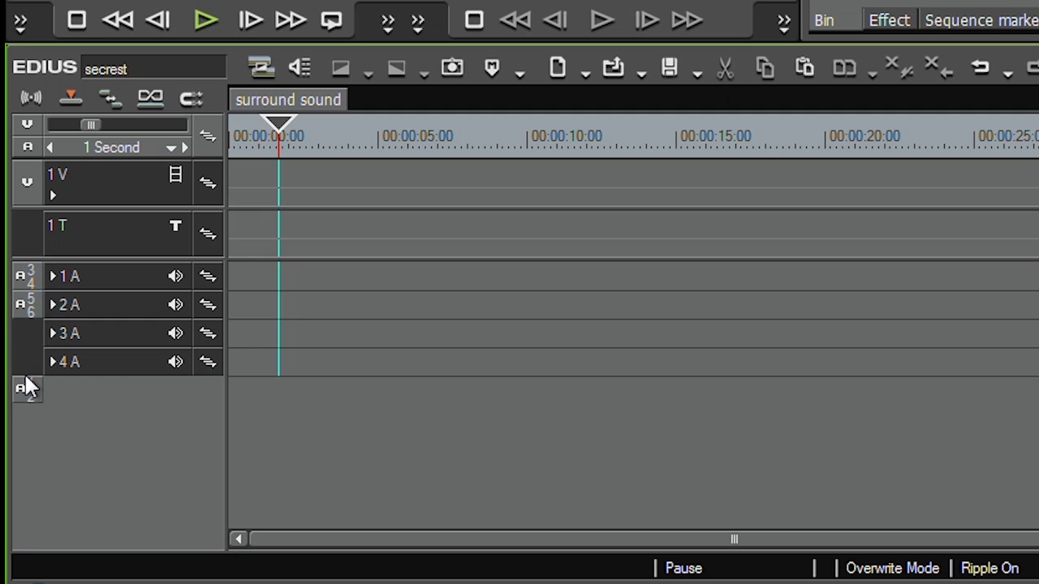
{"action": "right_click", "coordinate": [24, 278]}
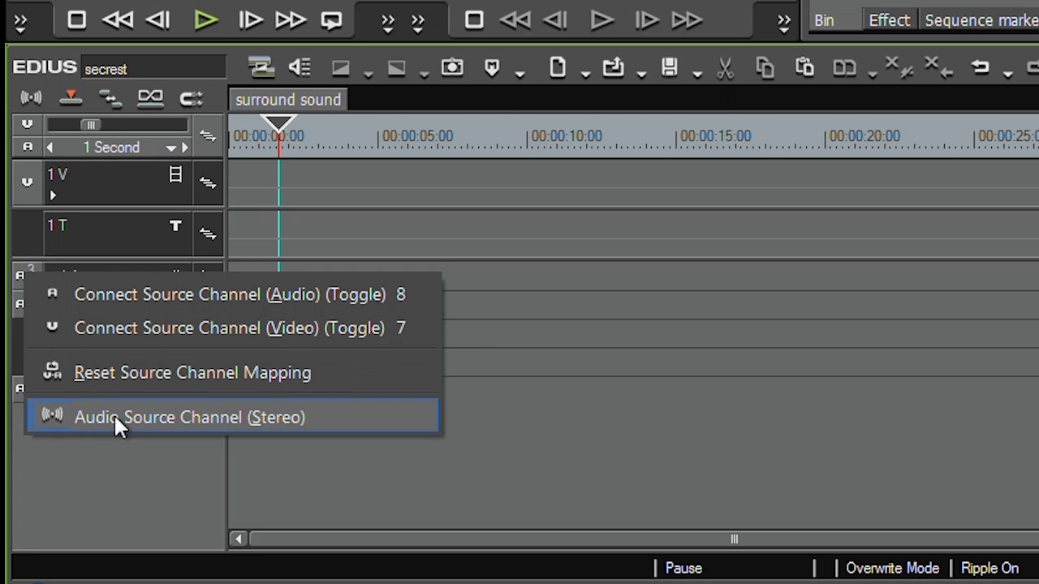
{"action": "left_click", "coordinate": [205, 418]}
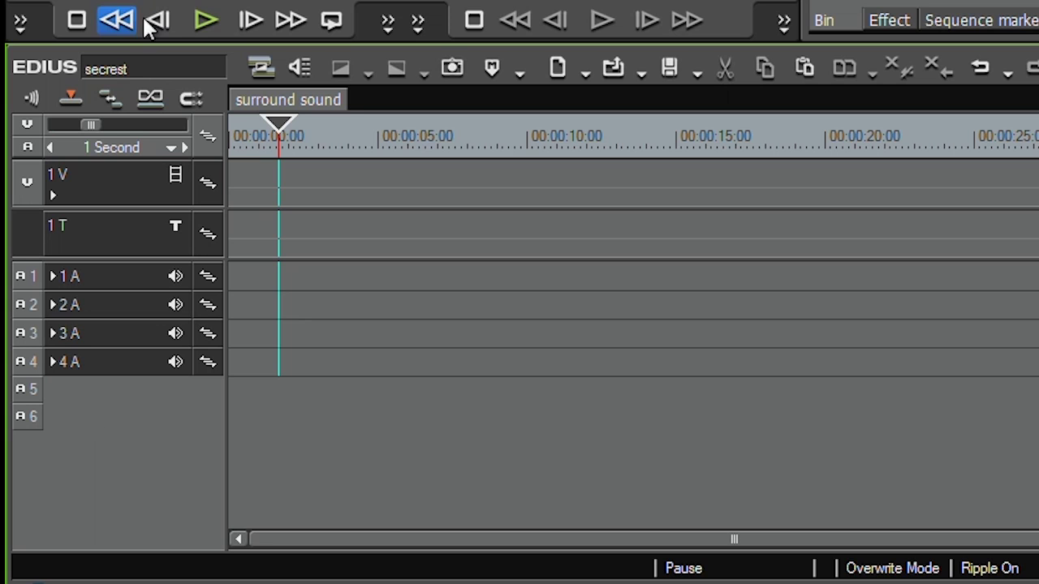
Drop clip 00043 onto the emptied timeline and expand mono tracks 1A–6A to show waveforms
{"action": "left_click_drag", "start_coordinate": [297, 4], "coordinate": [226, 195]}
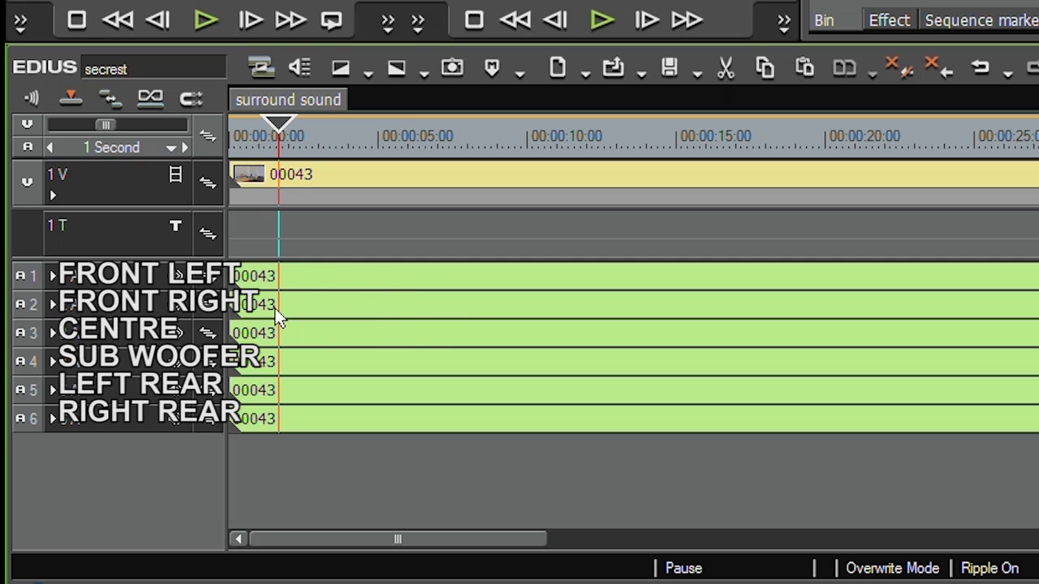
{"action": "left_click", "coordinate": [52, 333]}
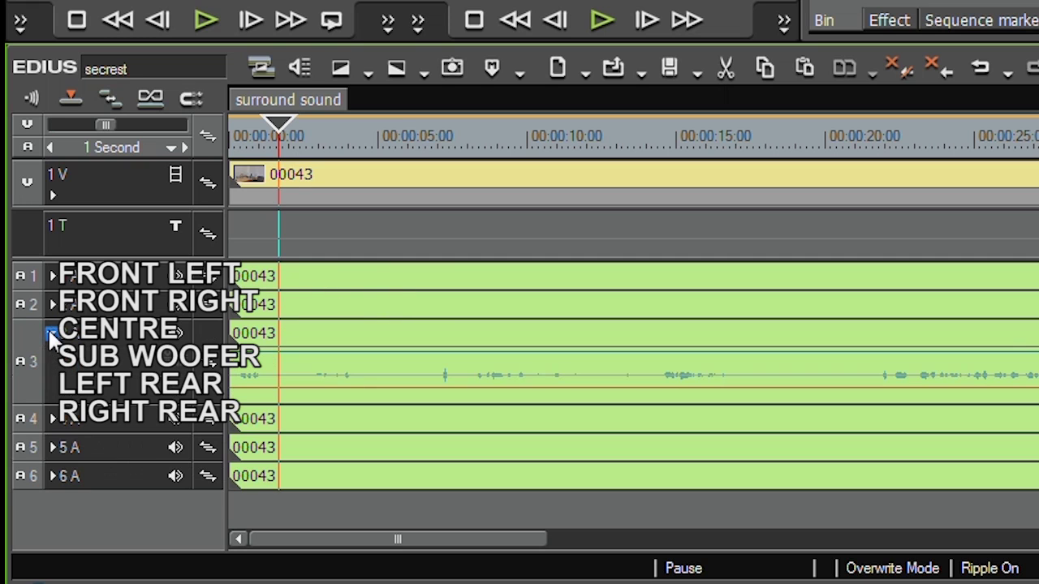
{"action": "left_click", "coordinate": [52, 419]}
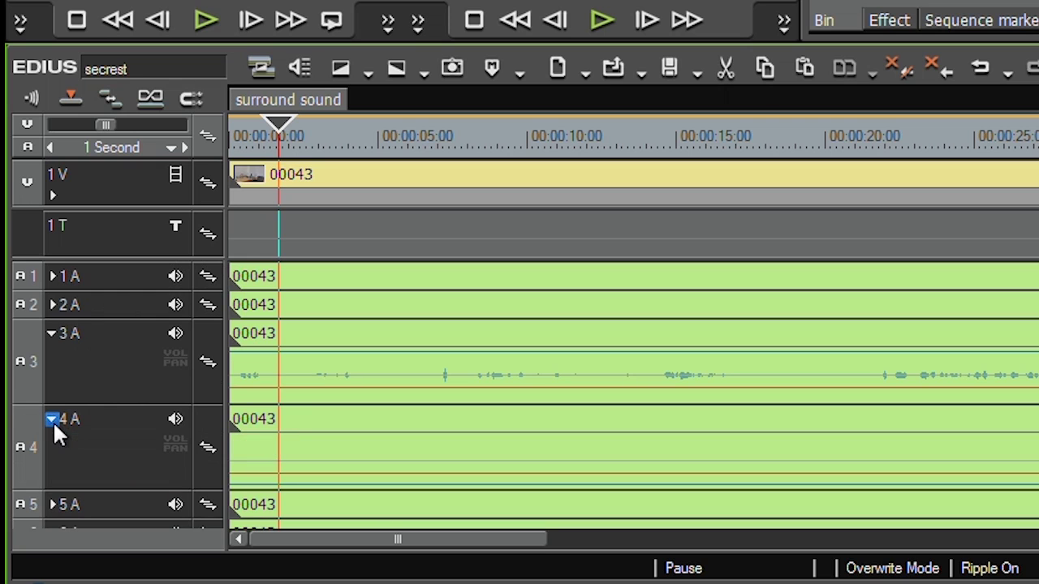
{"action": "left_click", "coordinate": [51, 505]}
{"action": "scroll", "coordinate": [49, 487], "scroll_direction": "down", "scroll_amount": 2}
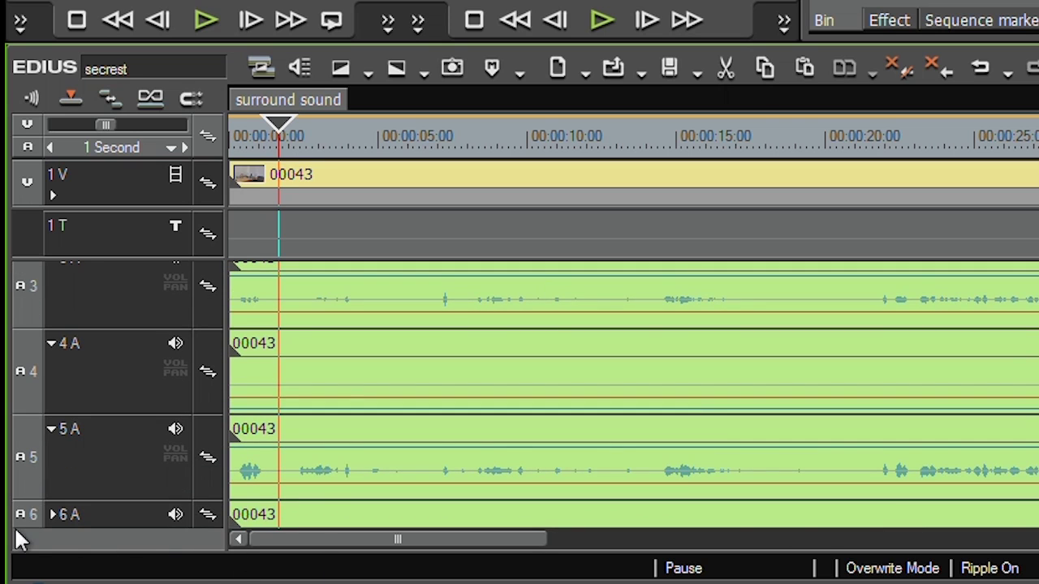
{"action": "left_click", "coordinate": [51, 515]}
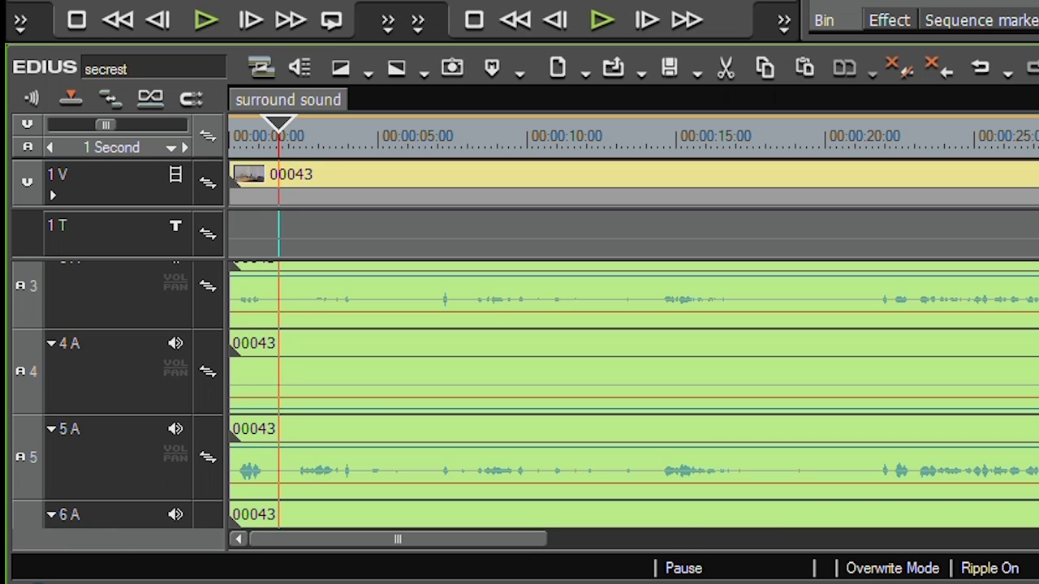
{"action": "scroll", "coordinate": [50, 188], "scroll_direction": "down", "scroll_amount": 1}
{"action": "scroll", "coordinate": [49, 189], "scroll_direction": "up", "scroll_amount": 3}
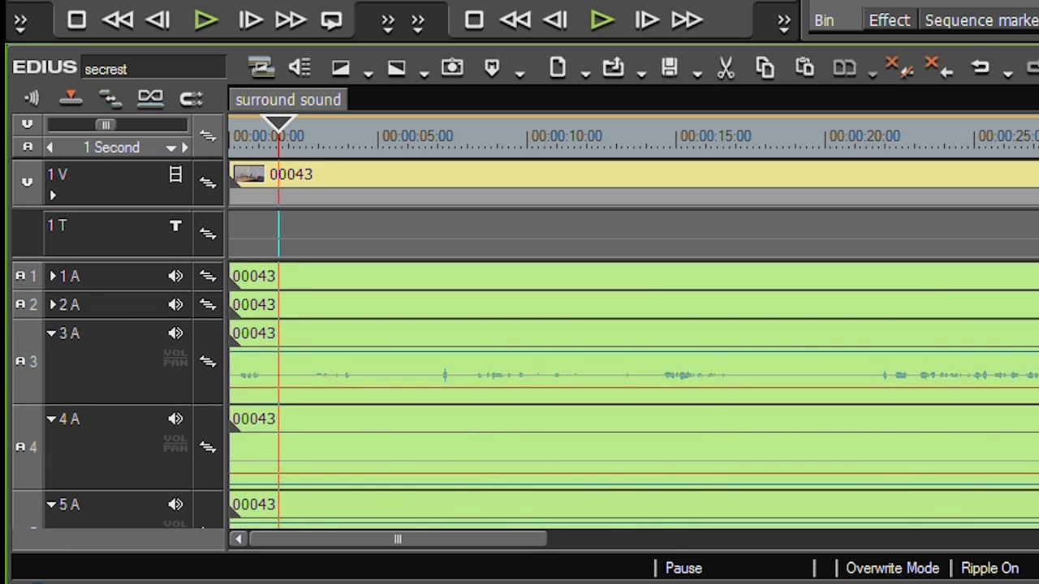
{"action": "left_click", "coordinate": [52, 305]}
{"action": "left_click", "coordinate": [51, 276]}
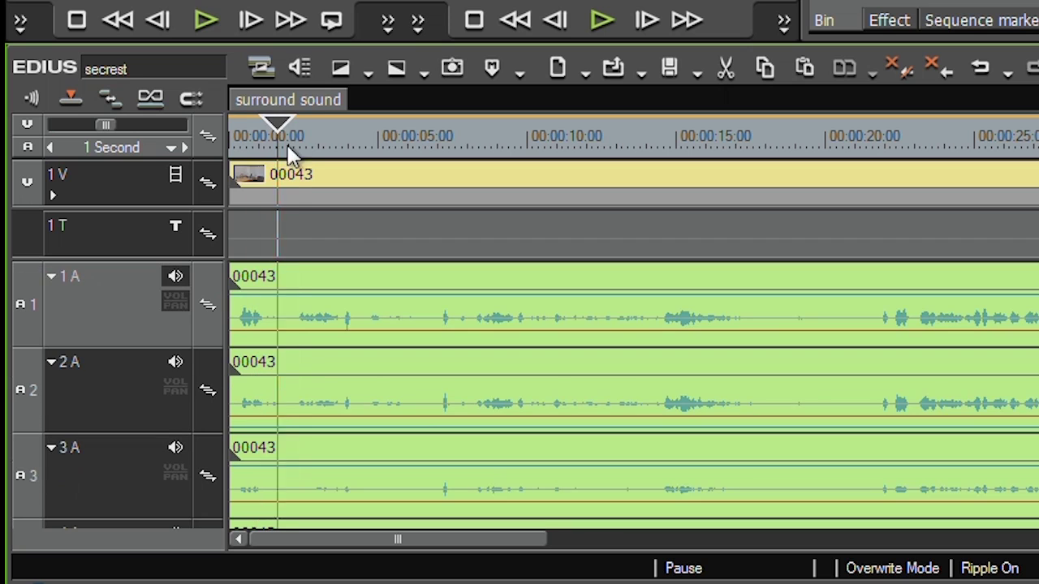
{"action": "left_click_drag", "start_coordinate": [296, 151], "coordinate": [310, 152]}
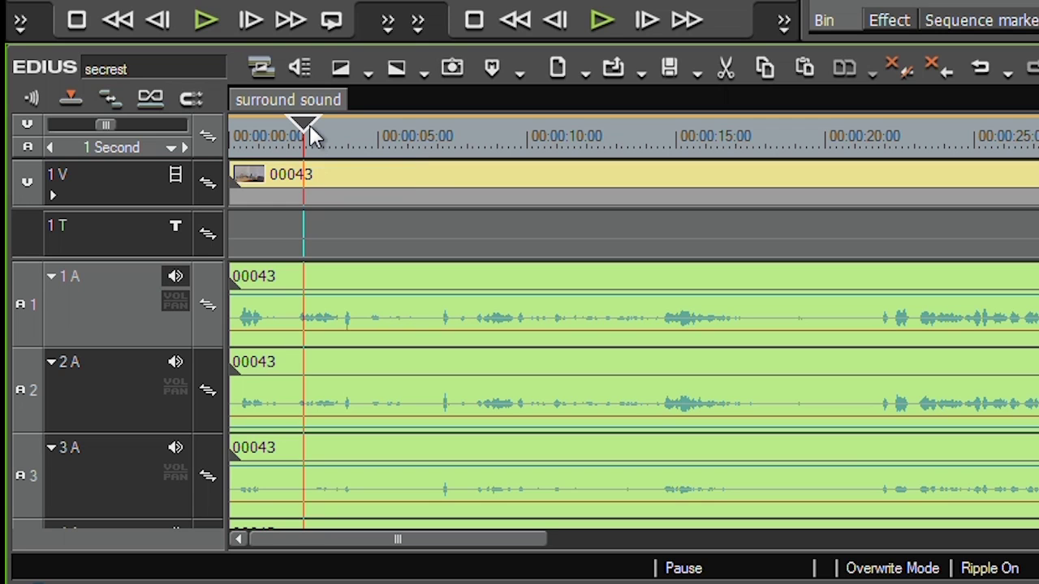
{"action": "right_click", "coordinate": [298, 100]}
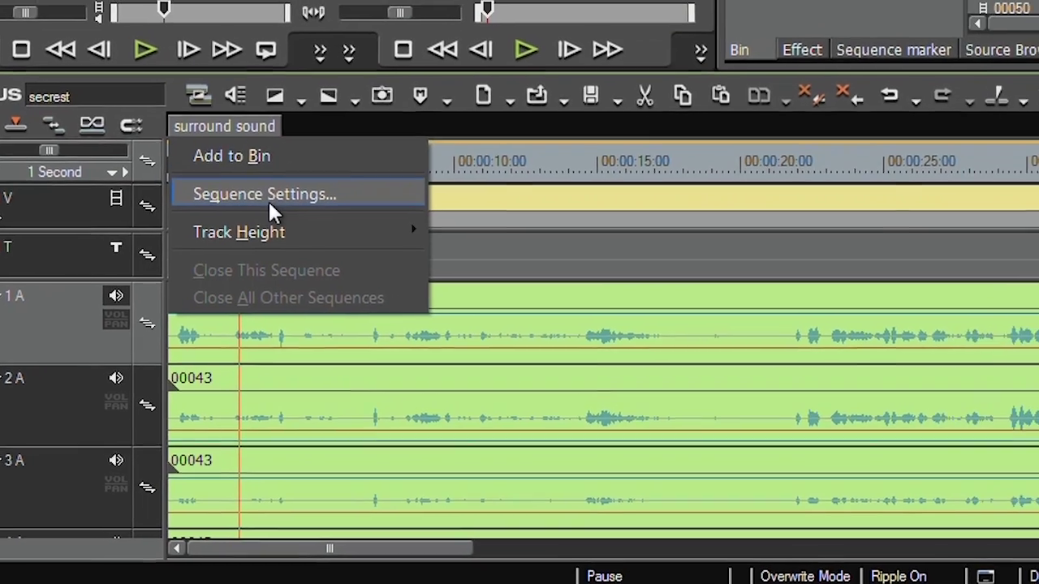
{"action": "left_click", "coordinate": [329, 172]}
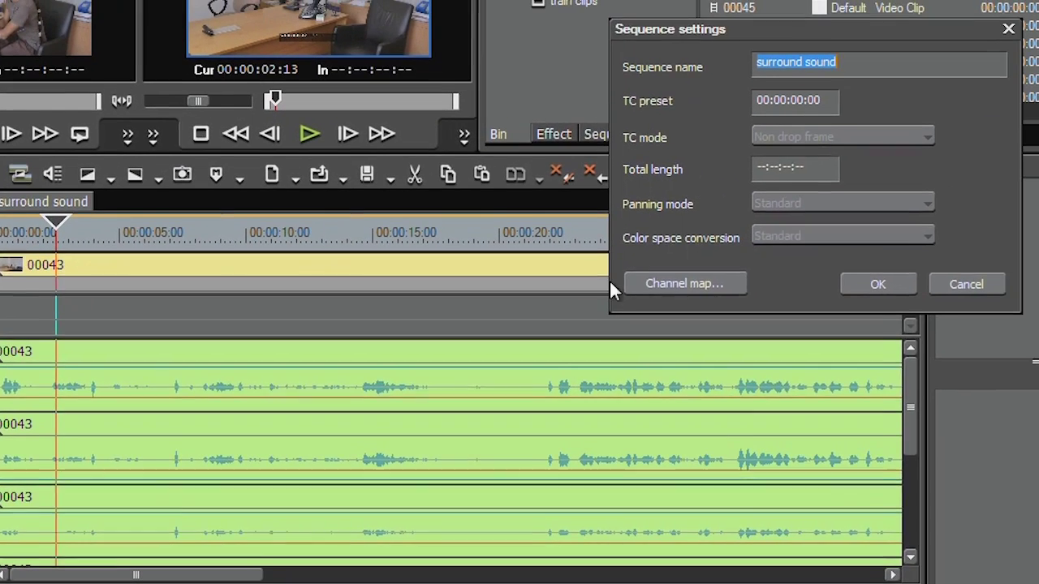
{"action": "left_click", "coordinate": [814, 246]}
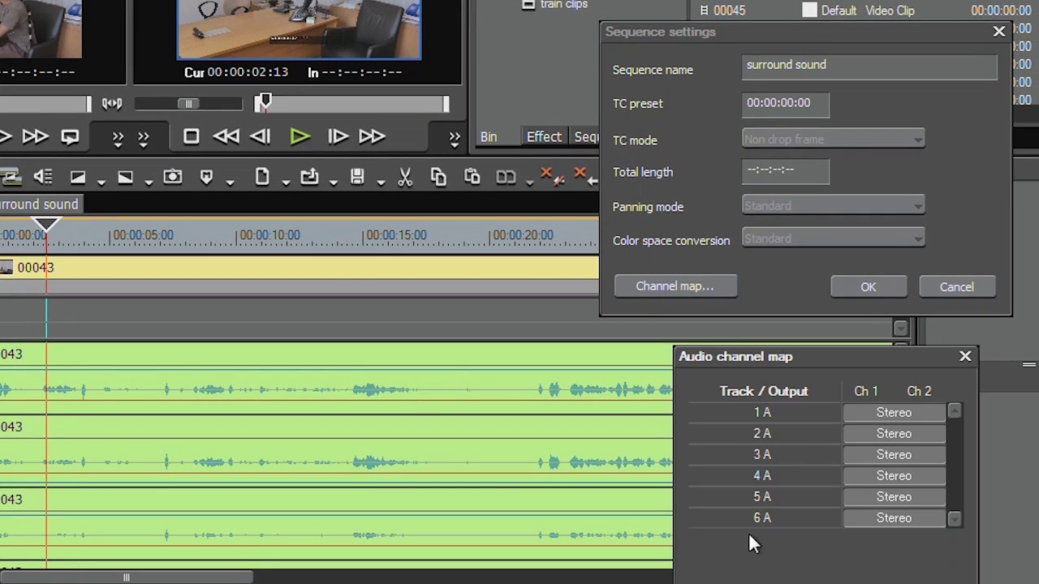
{"action": "left_click_drag", "start_coordinate": [719, 357], "coordinate": [212, 115]}
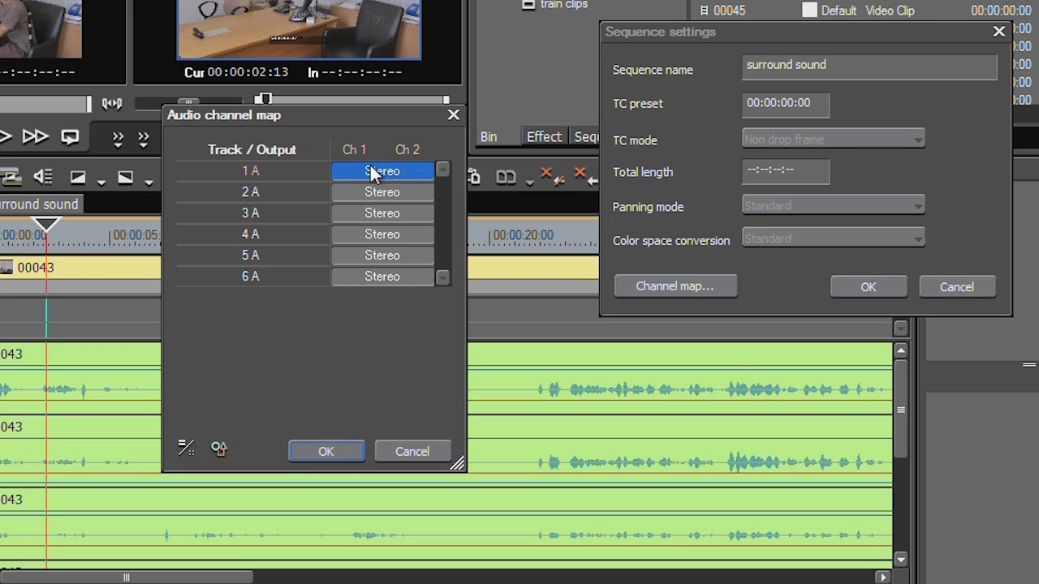
{"action": "left_click", "coordinate": [421, 454]}
{"action": "left_click", "coordinate": [958, 284]}
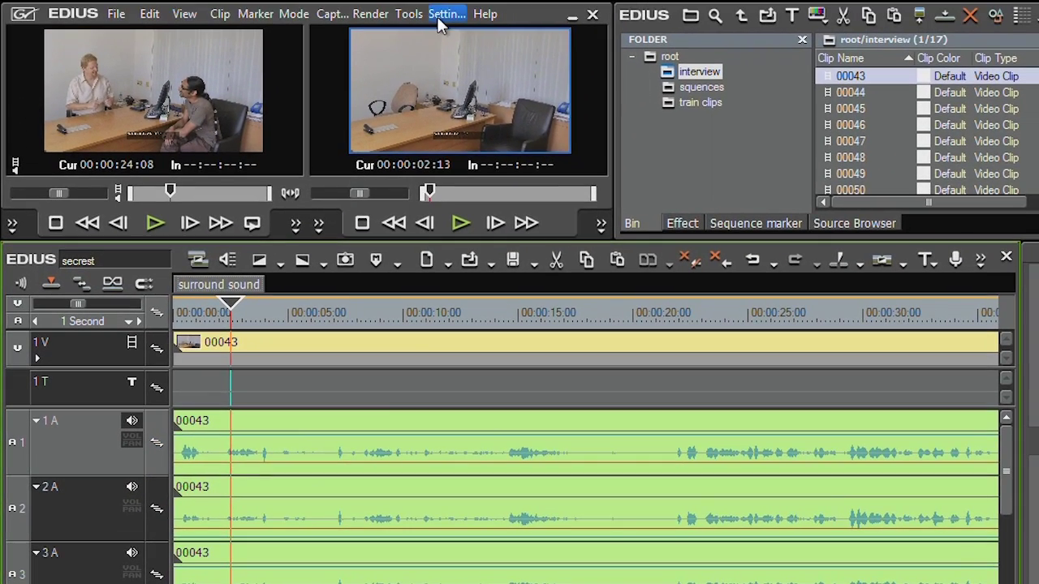
Set Audio Channels to 6ch in the detailed Project Settings' Advanced section
{"action": "left_click", "coordinate": [443, 14]}
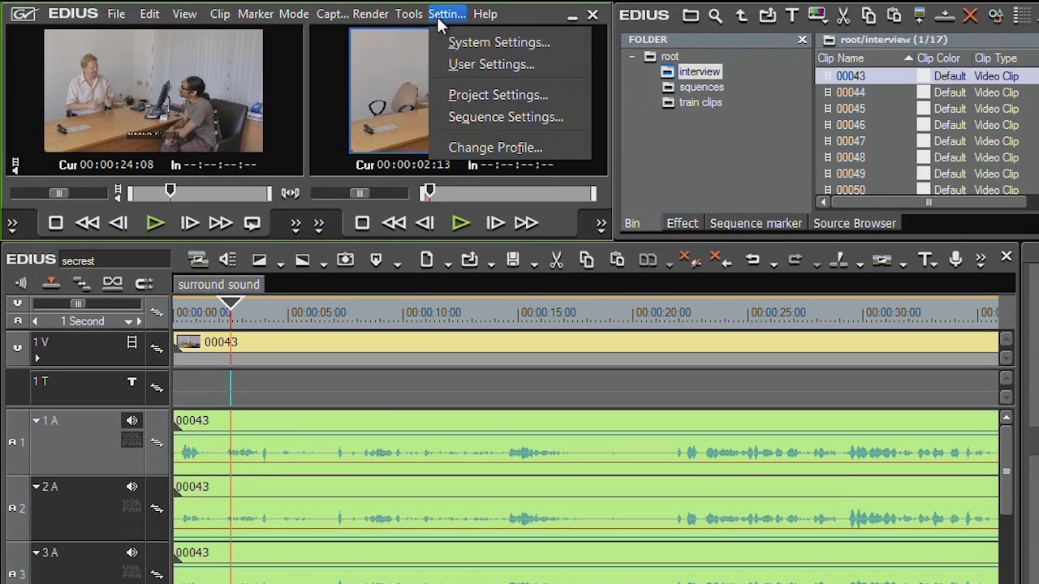
{"action": "left_click", "coordinate": [463, 100]}
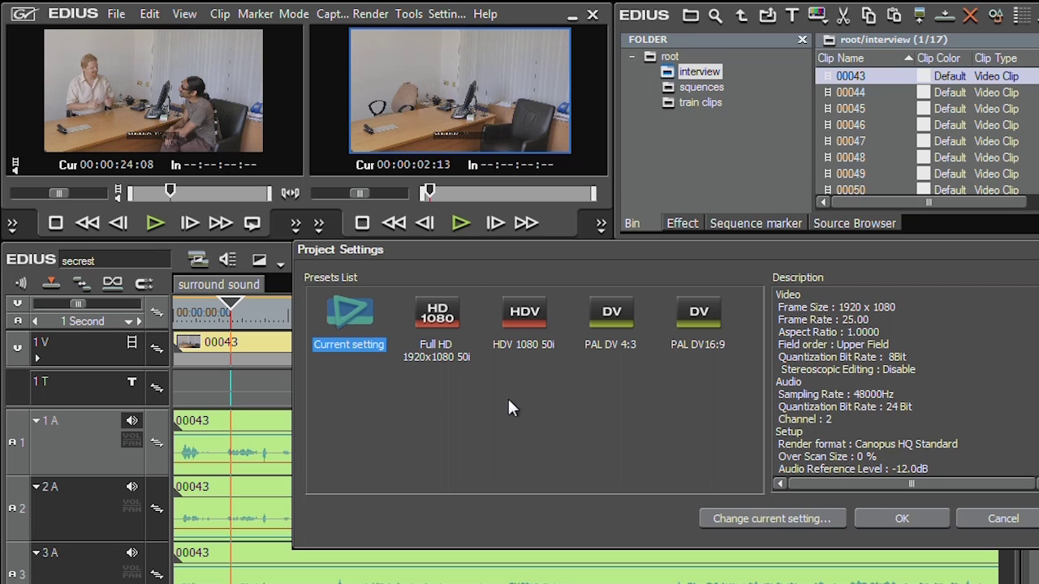
{"action": "left_click", "coordinate": [815, 524]}
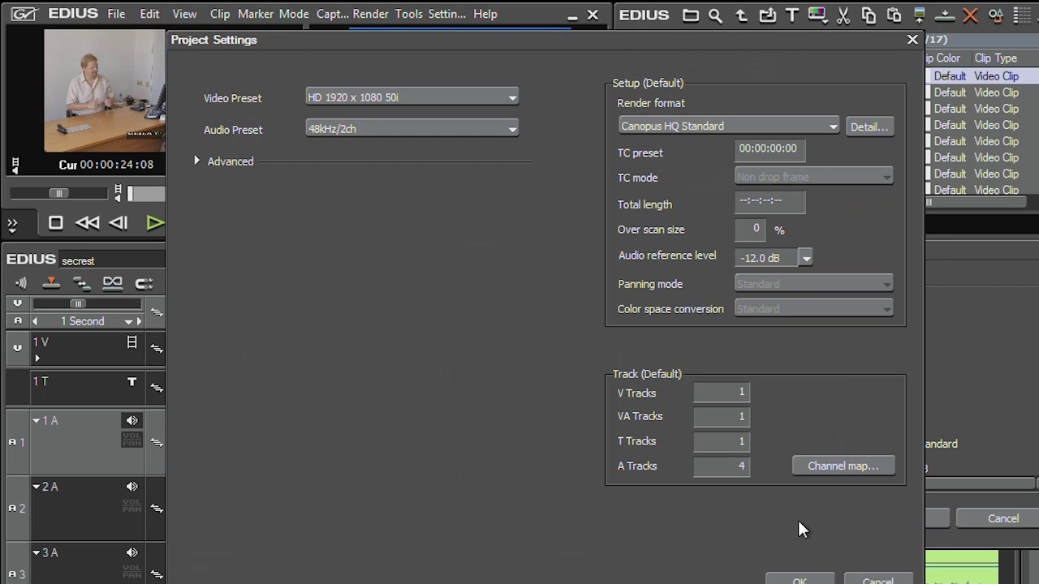
{"action": "left_click", "coordinate": [220, 161]}
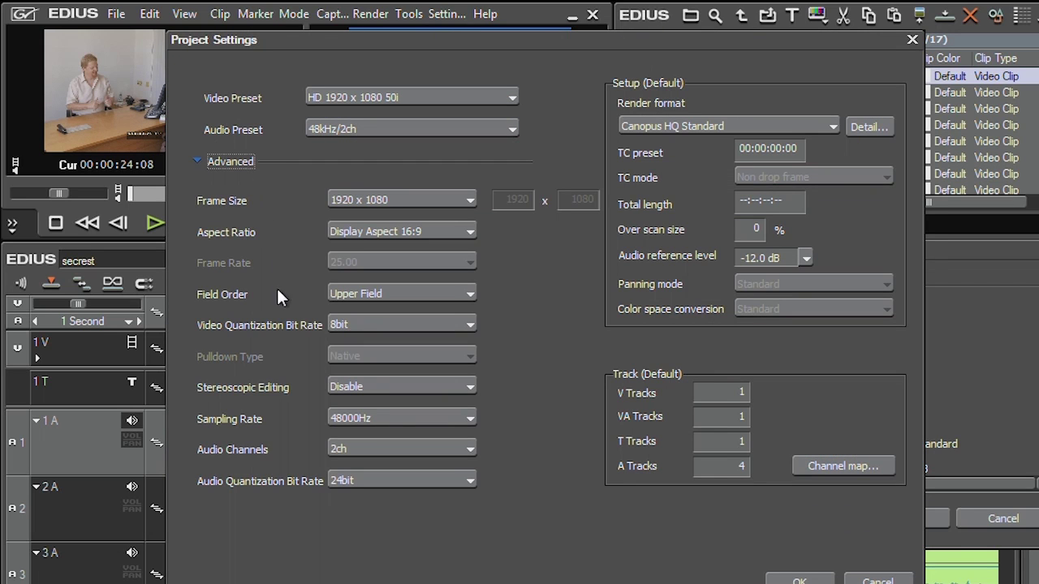
{"action": "left_click", "coordinate": [360, 452]}
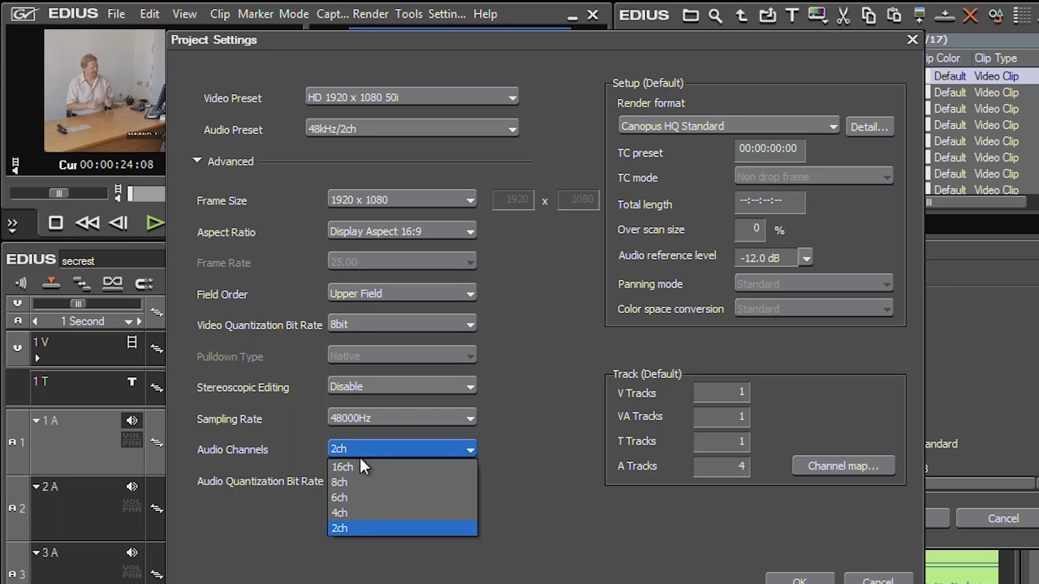
{"action": "left_click", "coordinate": [354, 499]}
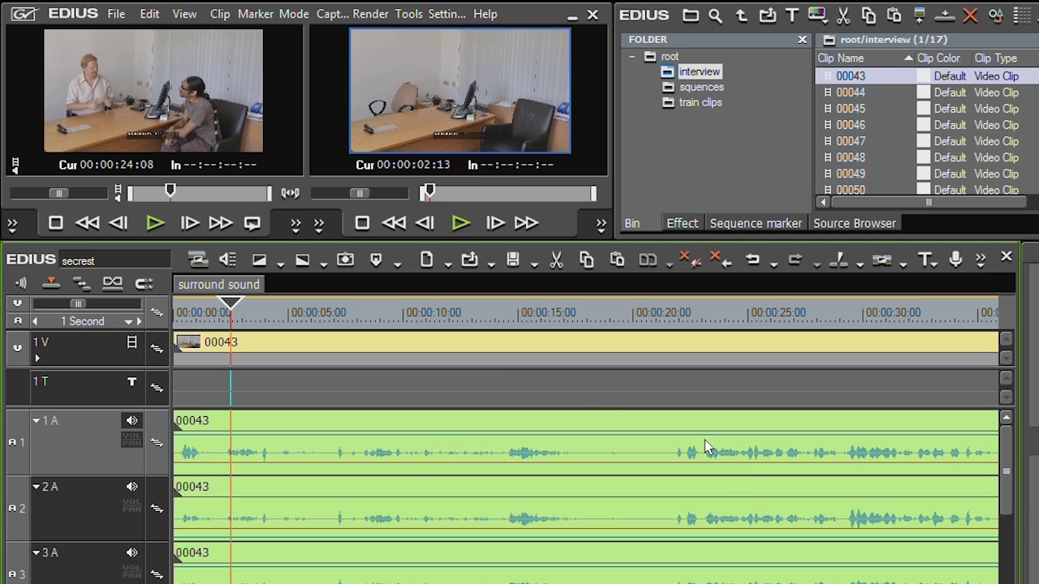
In the sequence's channel map, route tracks 1A–6A as mono to Ch 1–Ch 6
{"action": "right_click", "coordinate": [242, 284]}
{"action": "left_click", "coordinate": [231, 339]}
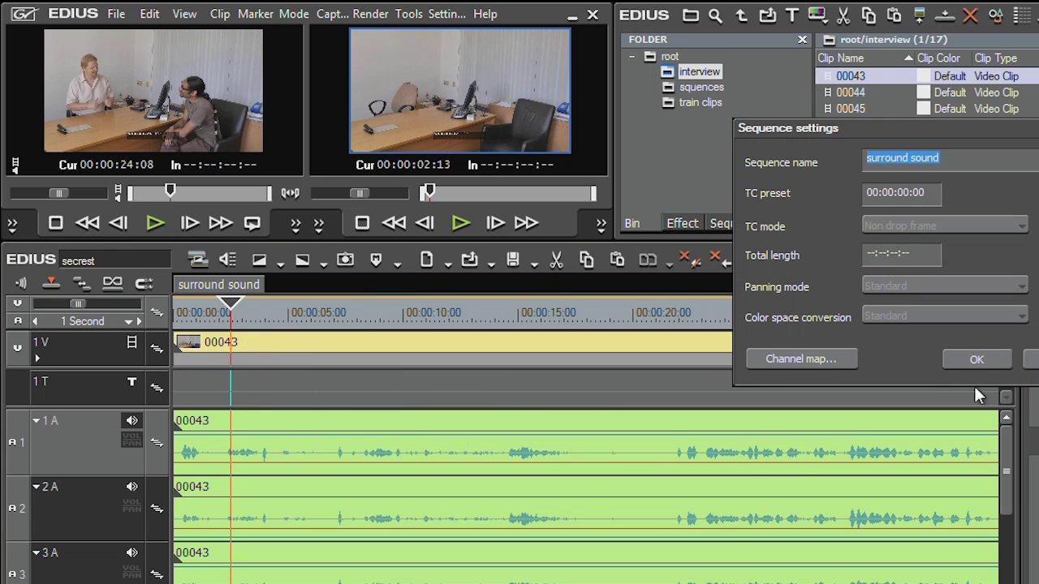
{"action": "left_click", "coordinate": [818, 357]}
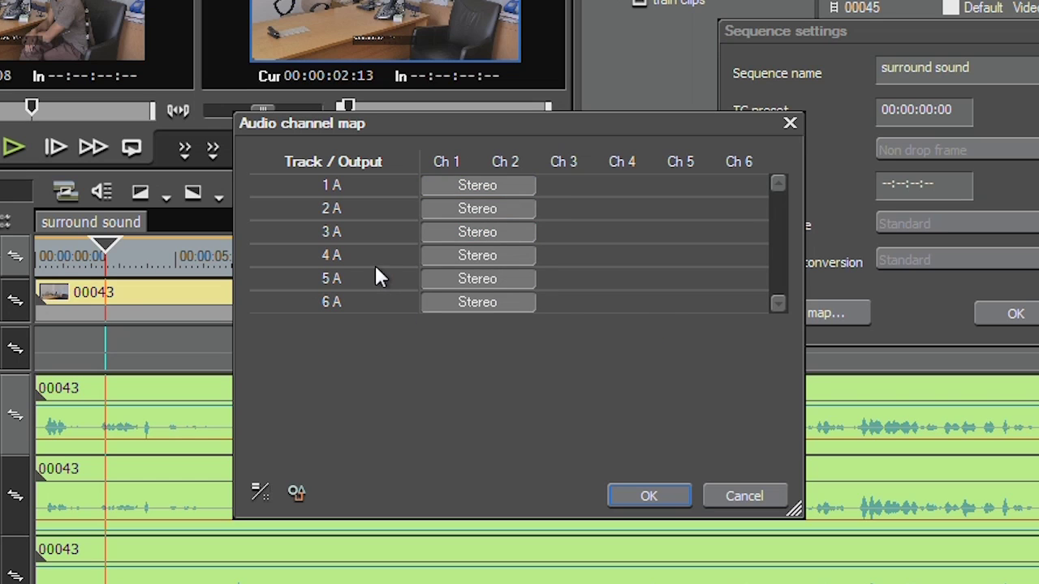
{"action": "left_click", "coordinate": [444, 187]}
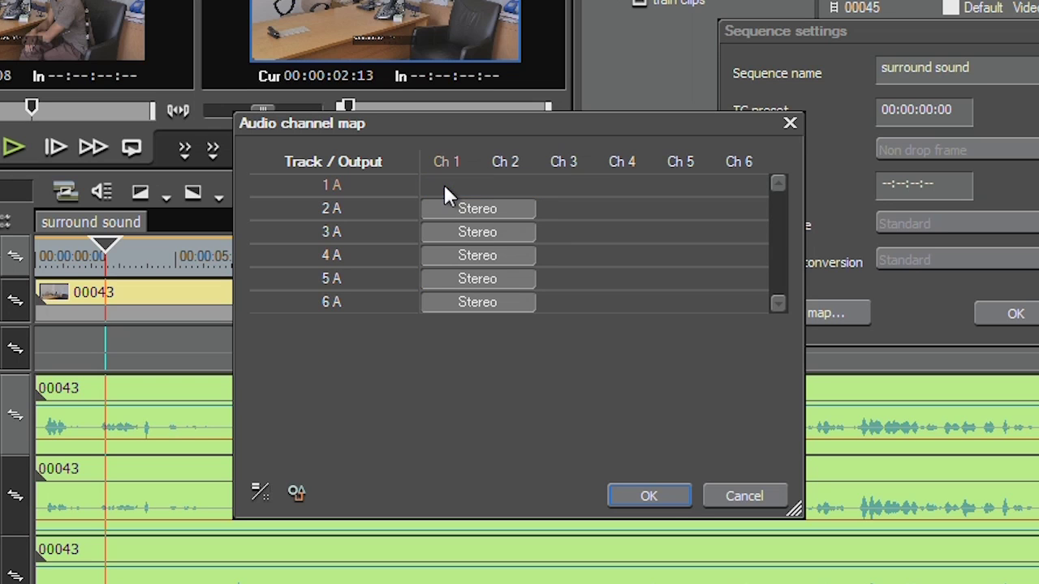
{"action": "left_click", "coordinate": [446, 186]}
{"action": "left_click", "coordinate": [520, 214]}
{"action": "left_click", "coordinate": [529, 213]}
{"action": "left_click", "coordinate": [566, 233]}
{"action": "left_click", "coordinate": [630, 257]}
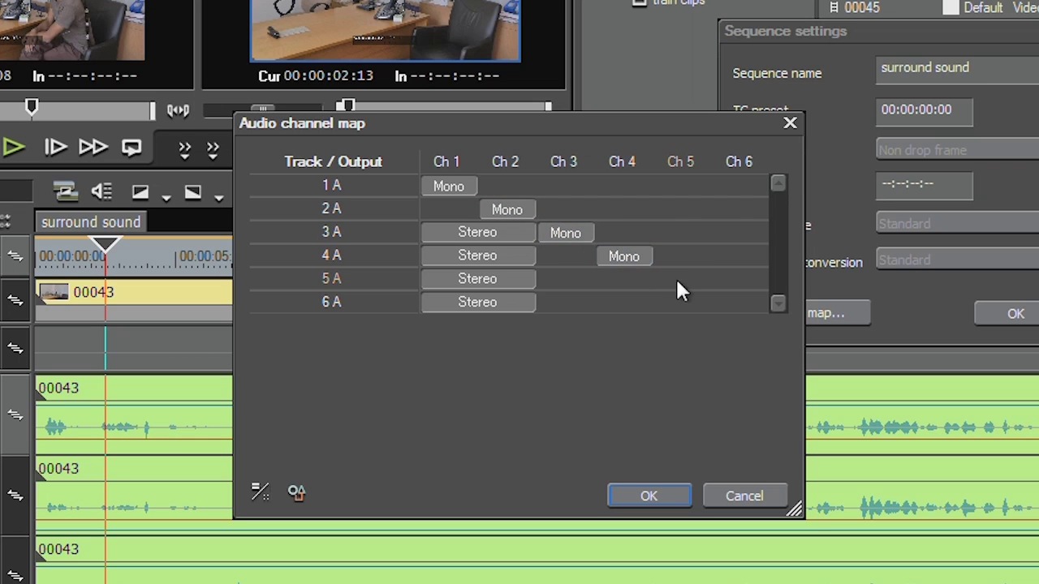
{"action": "left_click", "coordinate": [680, 279]}
{"action": "left_click", "coordinate": [740, 302]}
Clear the remaining stereo assignments on 3A–6A and confirm each track's mono routing
{"action": "left_click", "coordinate": [498, 302]}
{"action": "left_click", "coordinate": [497, 279]}
{"action": "left_click", "coordinate": [495, 257]}
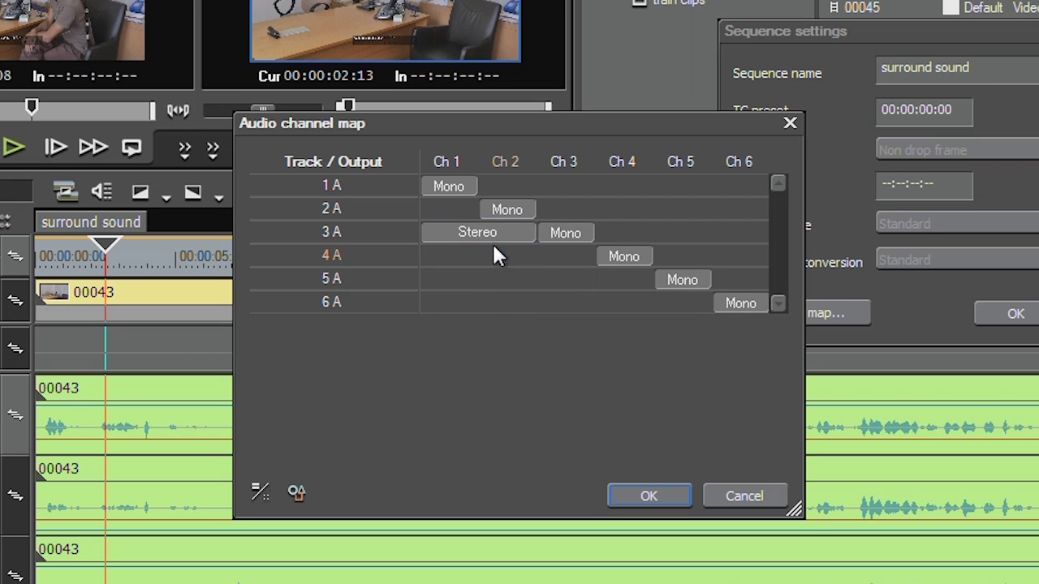
{"action": "left_click", "coordinate": [489, 233]}
{"action": "left_click", "coordinate": [471, 186]}
{"action": "left_click", "coordinate": [507, 212]}
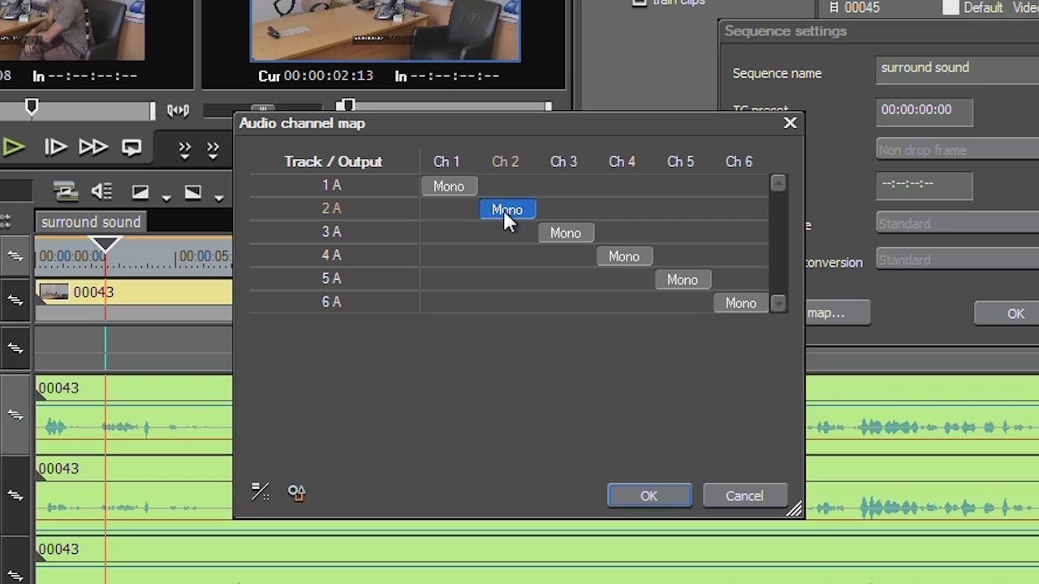
{"action": "left_click", "coordinate": [578, 274]}
{"action": "left_click", "coordinate": [571, 233]}
{"action": "left_click", "coordinate": [632, 257]}
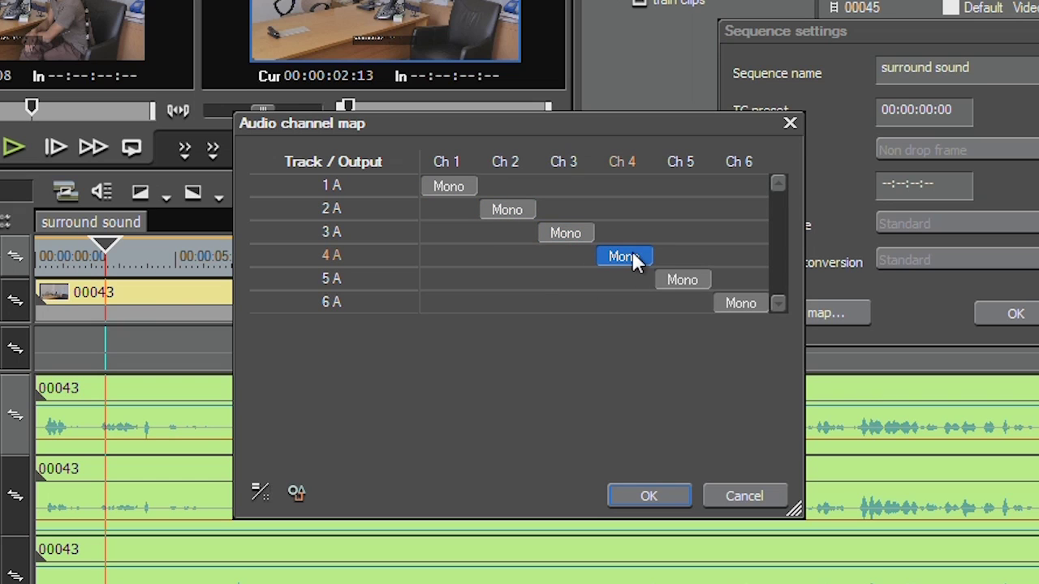
{"action": "left_click", "coordinate": [694, 280]}
{"action": "left_click", "coordinate": [726, 304]}
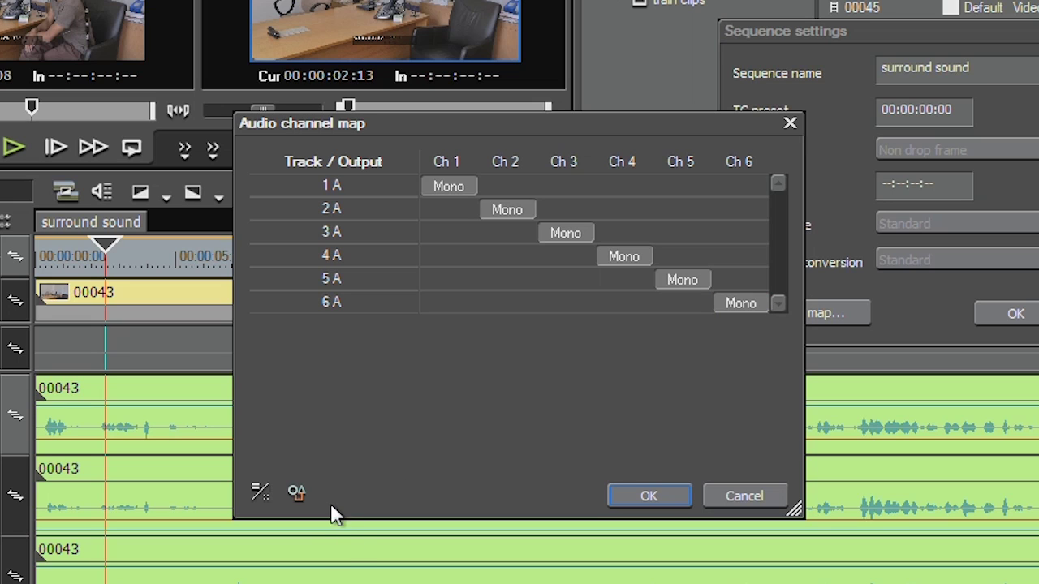
Save the current channel mapping as a preset named '5.1 surround'
{"action": "left_click", "coordinate": [297, 497]}
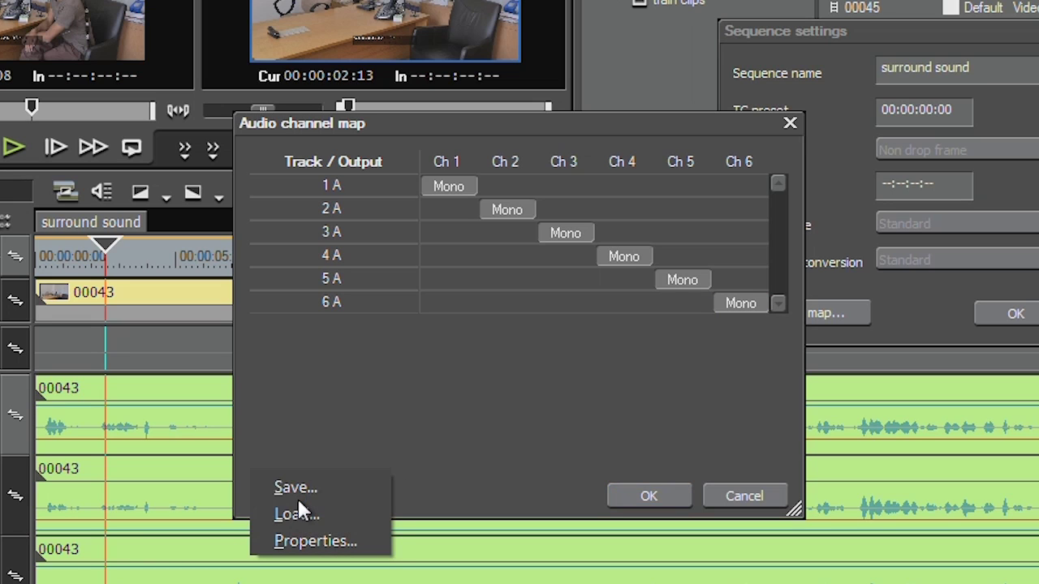
{"action": "left_click", "coordinate": [298, 487]}
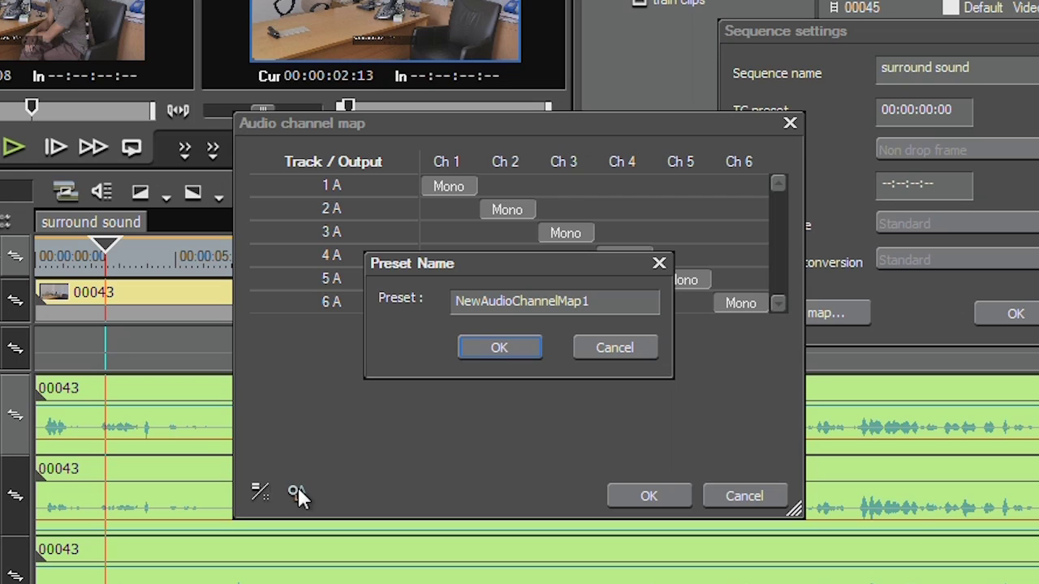
{"action": "left_click_drag", "start_coordinate": [631, 297], "coordinate": [180, 311]}
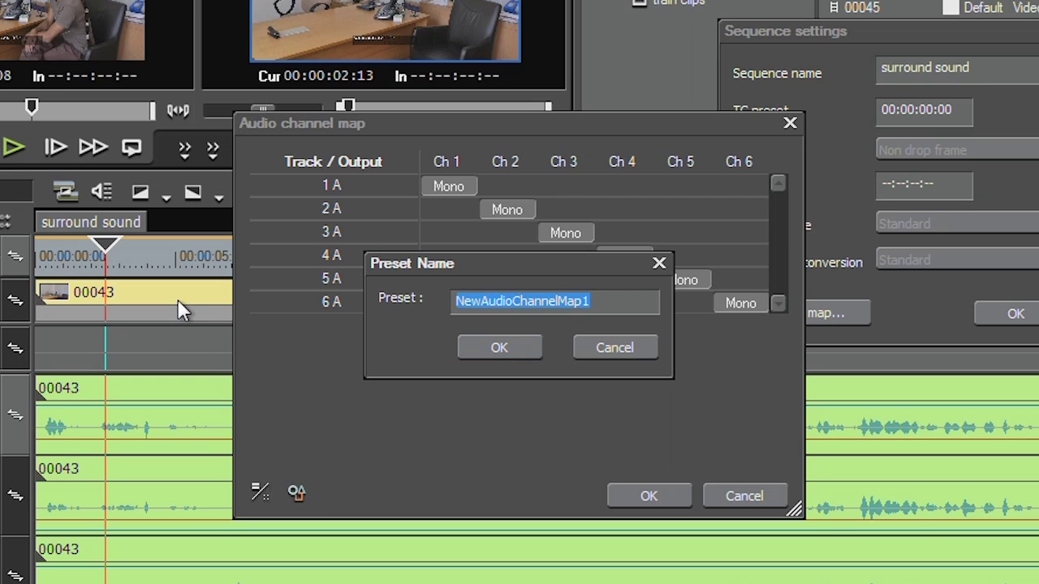
{"action": "type", "text": "5.1 su"}
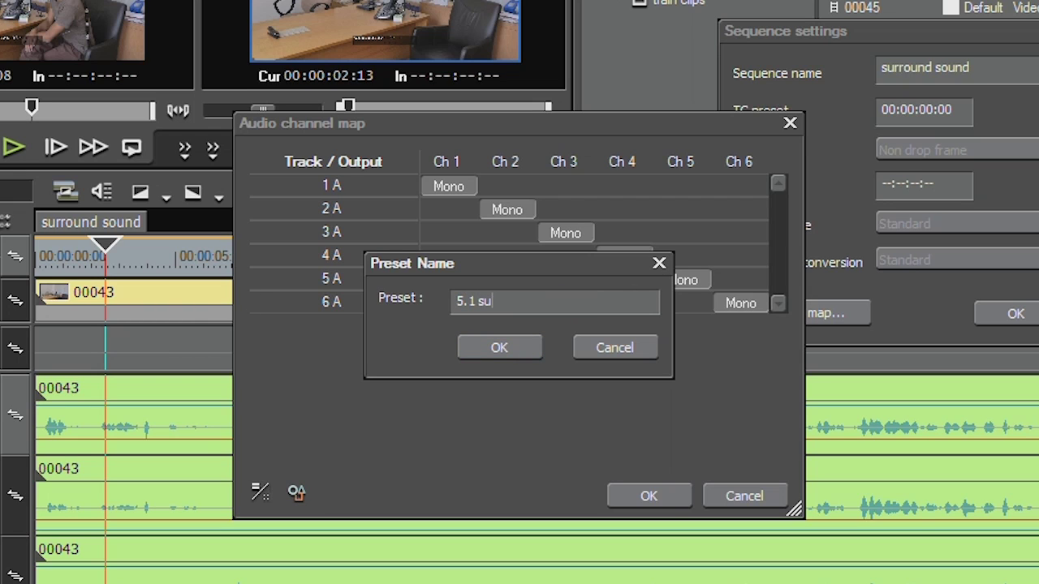
{"action": "type", "text": "rround"}
{"action": "key", "text": "Return"}
Load the '5.1 surround' preset back to verify it
{"action": "left_click", "coordinate": [296, 492]}
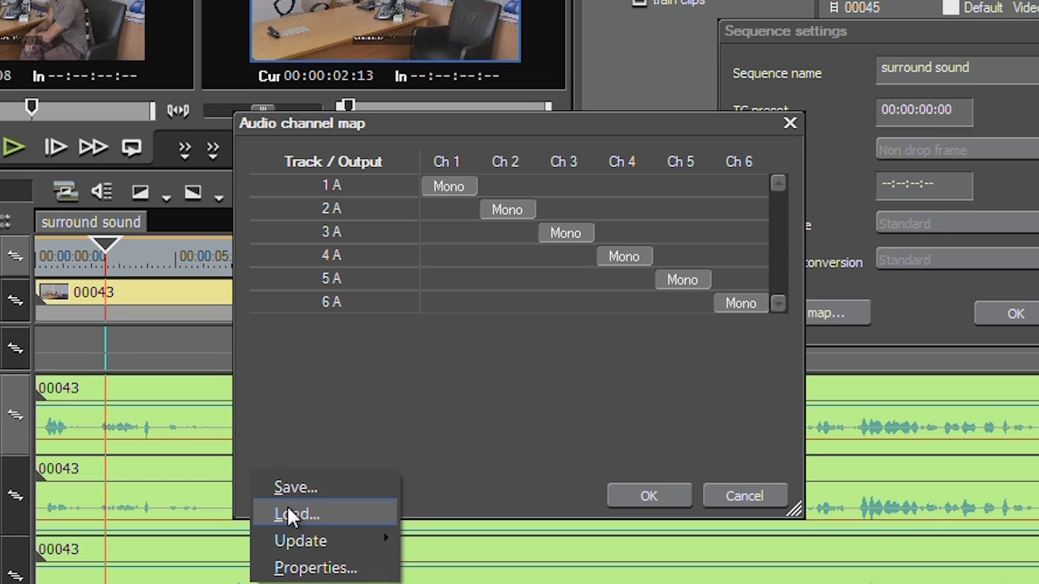
{"action": "left_click", "coordinate": [291, 517]}
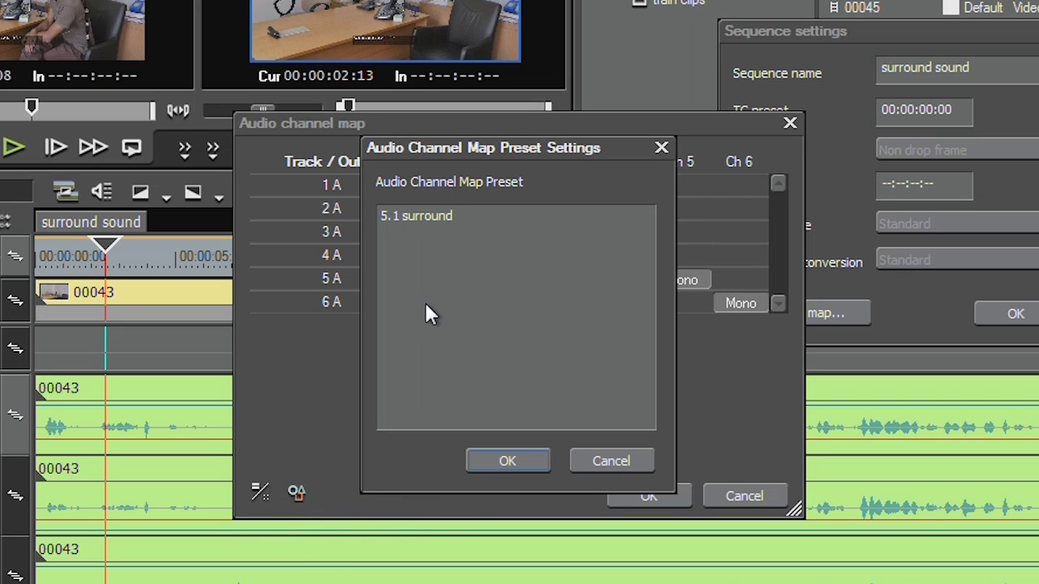
{"action": "left_click", "coordinate": [421, 217]}
{"action": "left_click", "coordinate": [516, 461]}
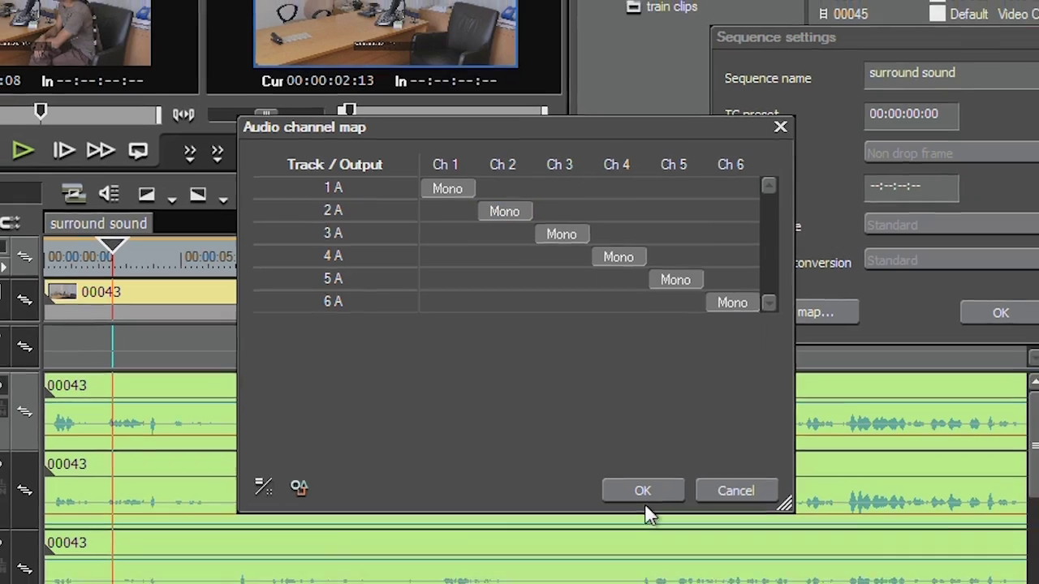
Accept the channel map and sequence settings, then start a Burn to Disc export
{"action": "left_click", "coordinate": [646, 497]}
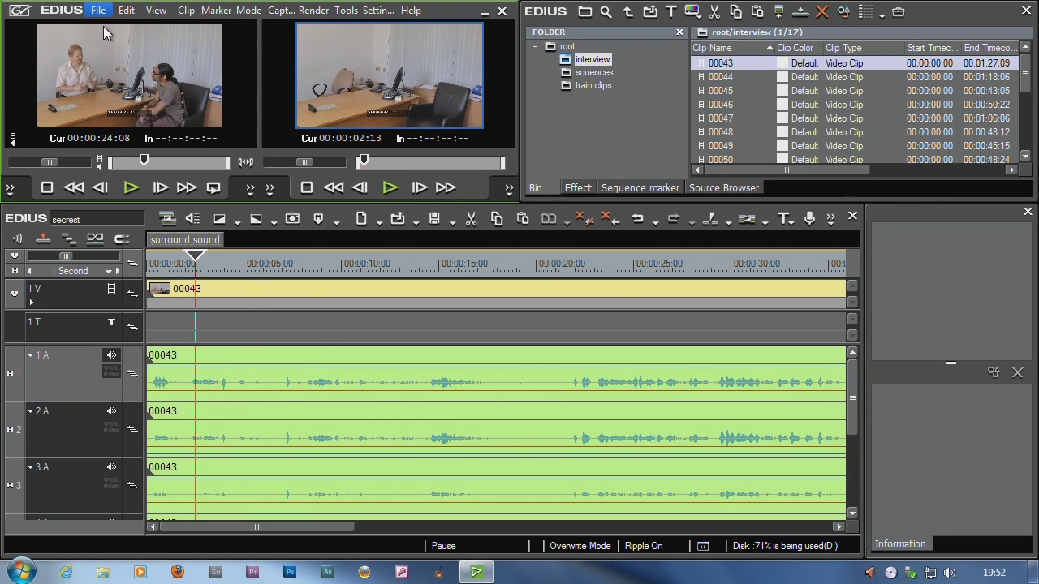
{"action": "left_click", "coordinate": [97, 11]}
{"action": "mouse_move", "coordinate": [139, 391]}
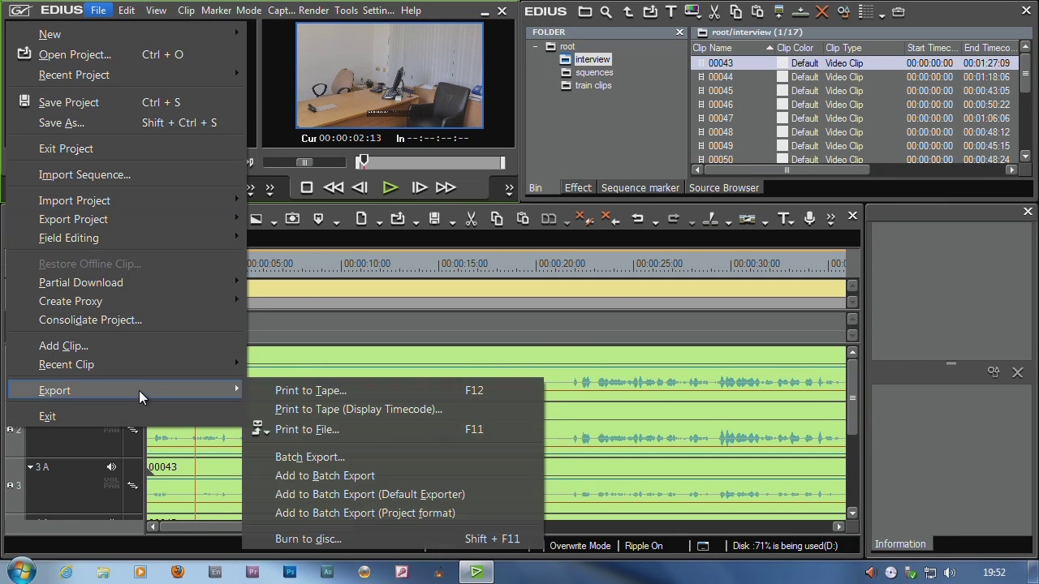
{"action": "left_click", "coordinate": [425, 545]}
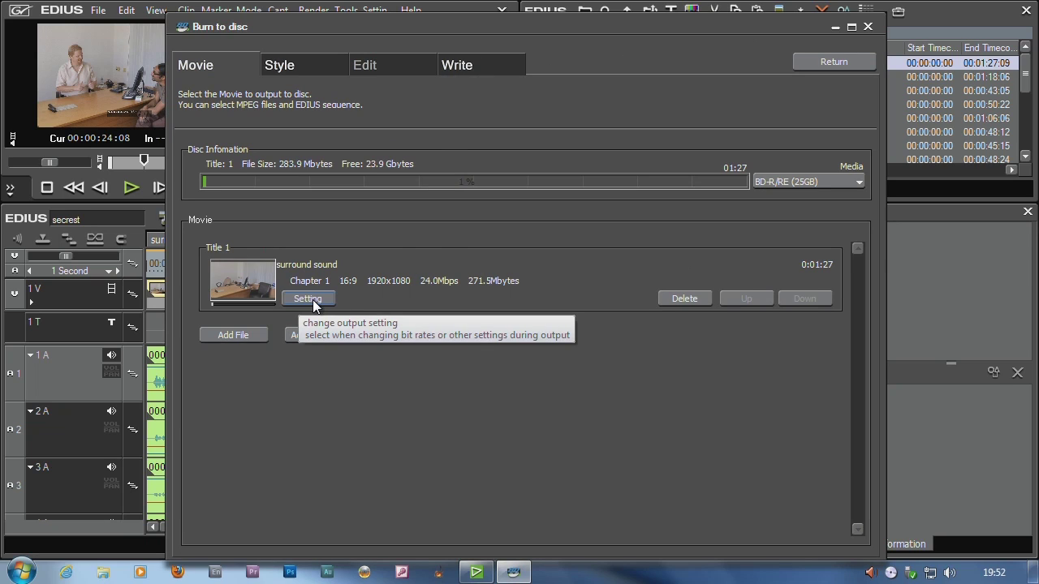
Turn off automatic audio and set the title's audio bit rate to 640kbps
{"action": "left_click", "coordinate": [313, 299]}
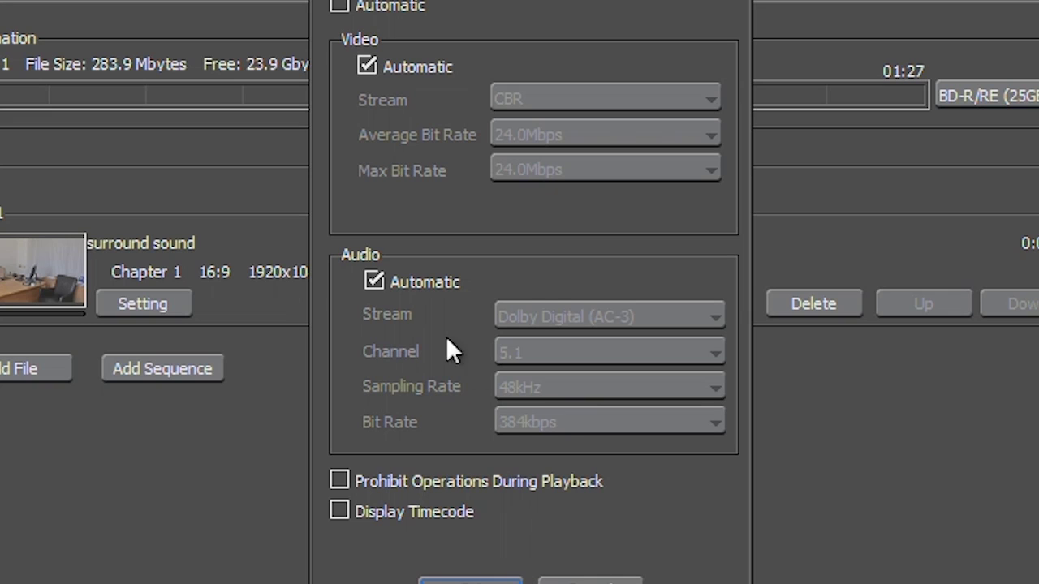
{"action": "left_click", "coordinate": [375, 281]}
{"action": "left_click", "coordinate": [559, 422]}
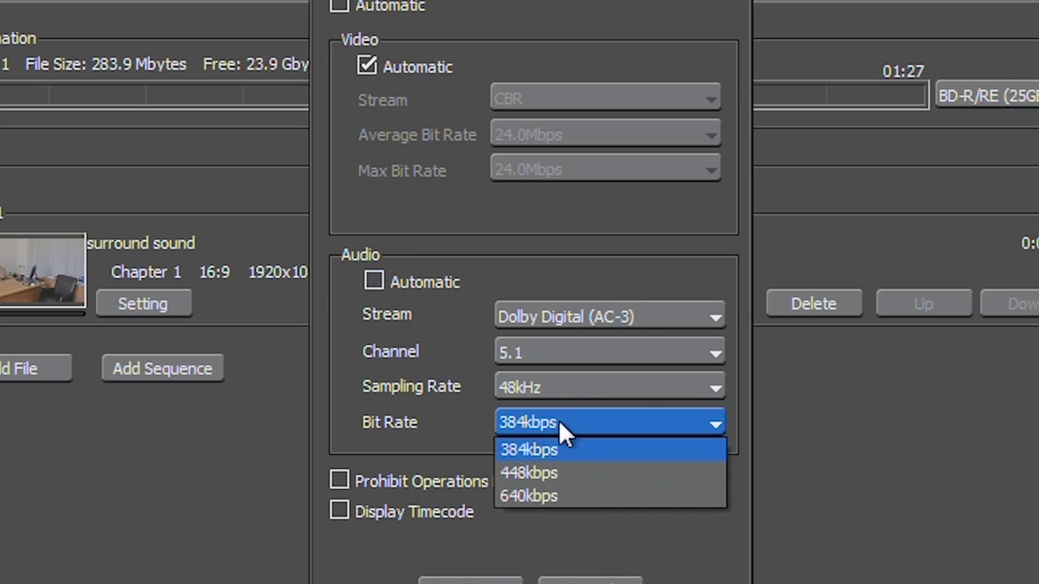
{"action": "left_click", "coordinate": [558, 498]}
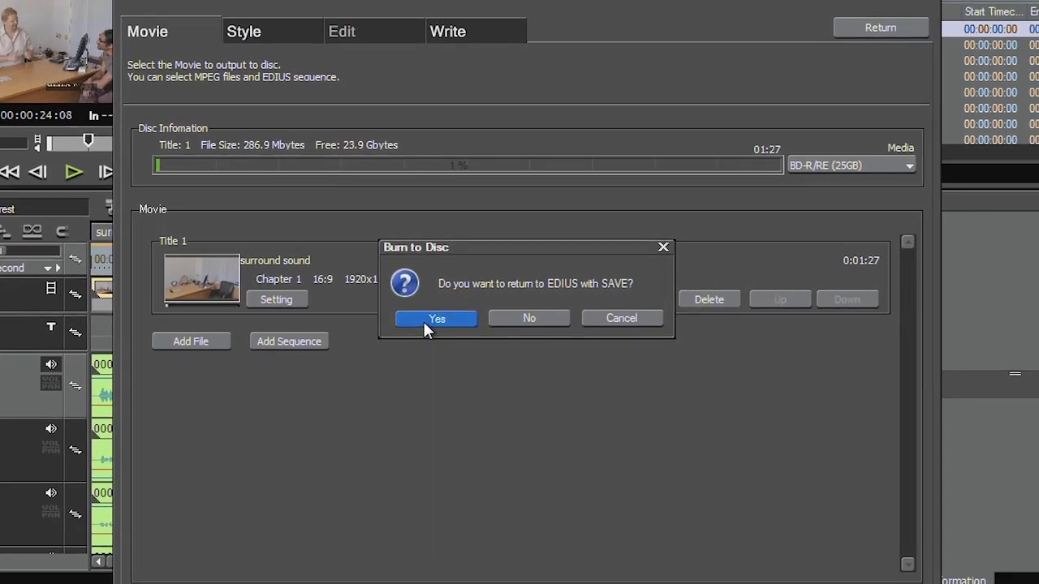
Return to the timeline saving the disc setup, and pick the Dolby Digital (AC-3) 5.1ch 640kbps export preset
{"action": "left_click", "coordinate": [425, 322]}
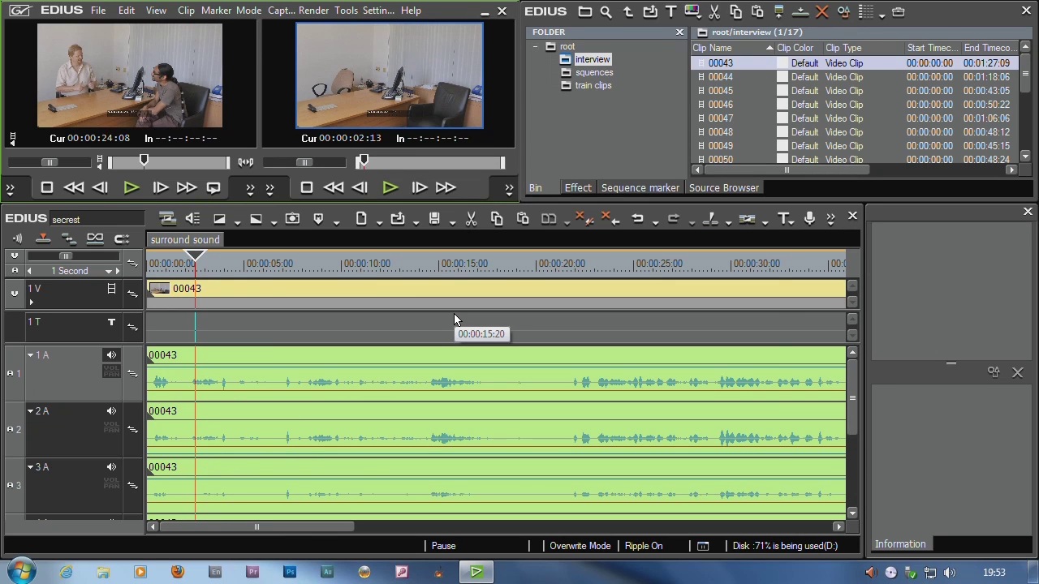
{"action": "key", "text": "F11"}
{"action": "left_click_drag", "start_coordinate": [387, 146], "coordinate": [382, 206]}
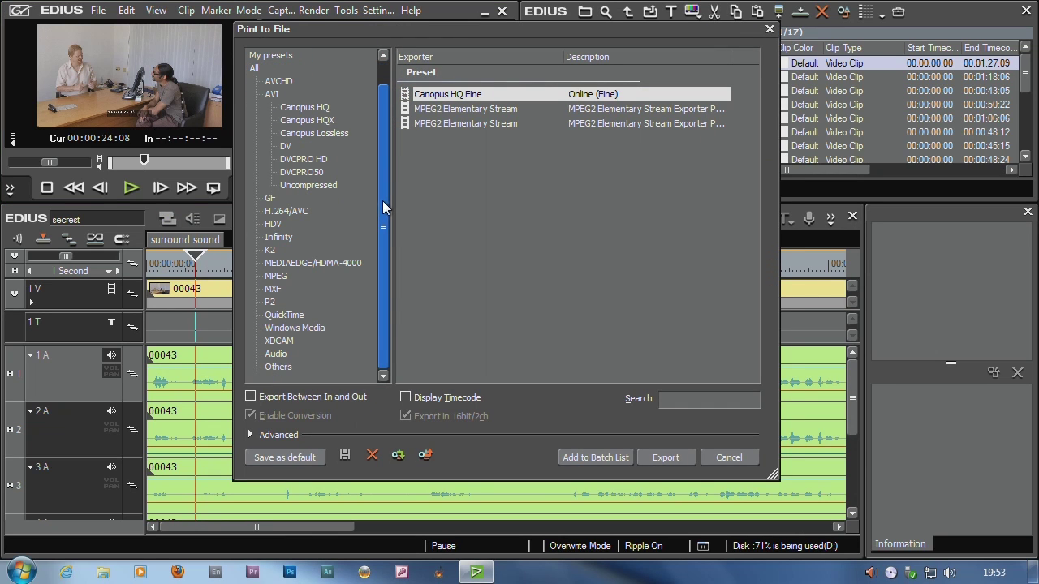
{"action": "left_click", "coordinate": [276, 355]}
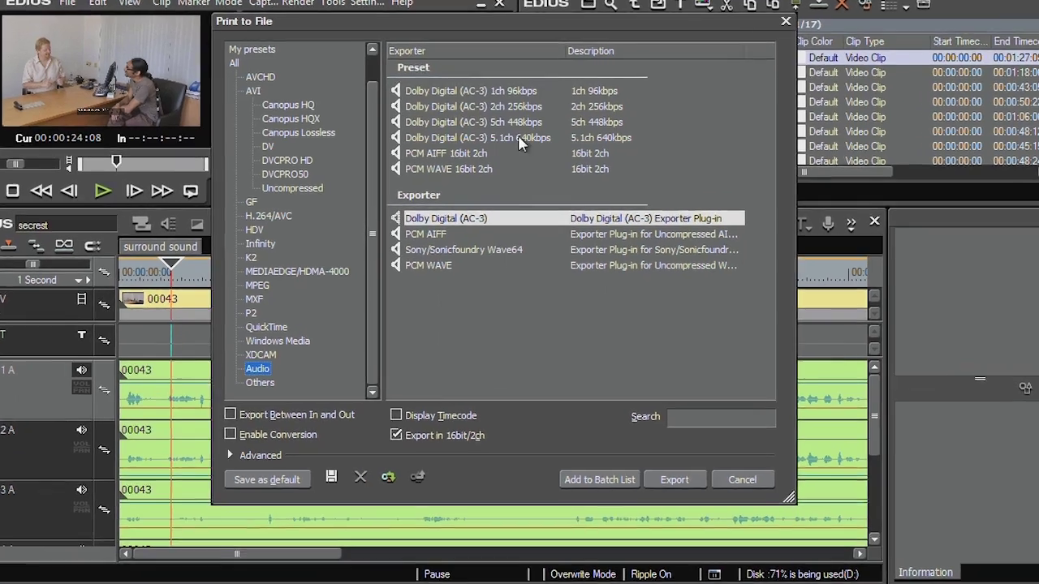
{"action": "left_click", "coordinate": [513, 136]}
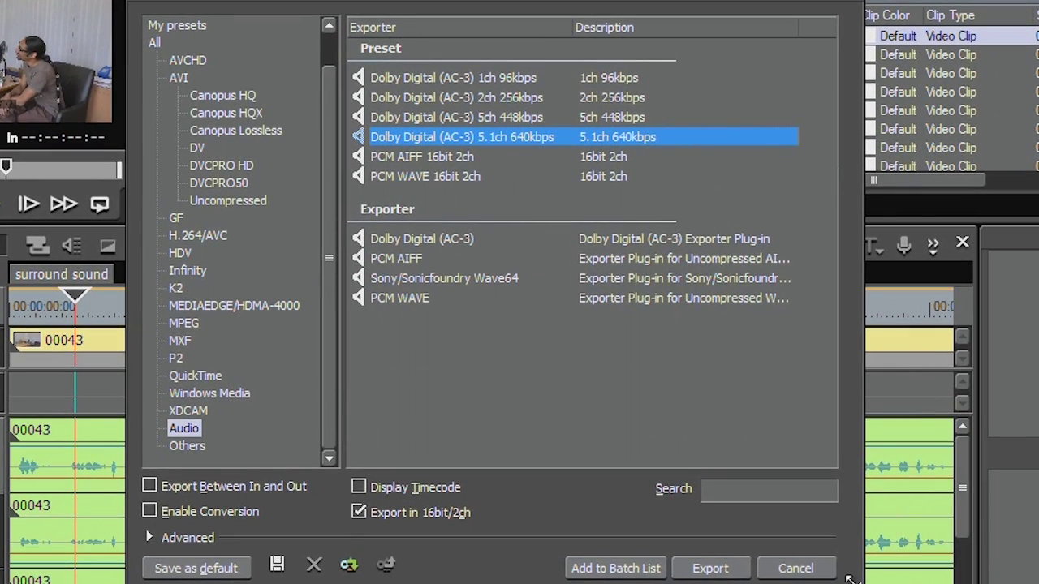
Start the export and review the save dialog's channel formats, leaving 1 channel - 64kbps
{"action": "left_click_drag", "start_coordinate": [852, 579], "coordinate": [898, 400]}
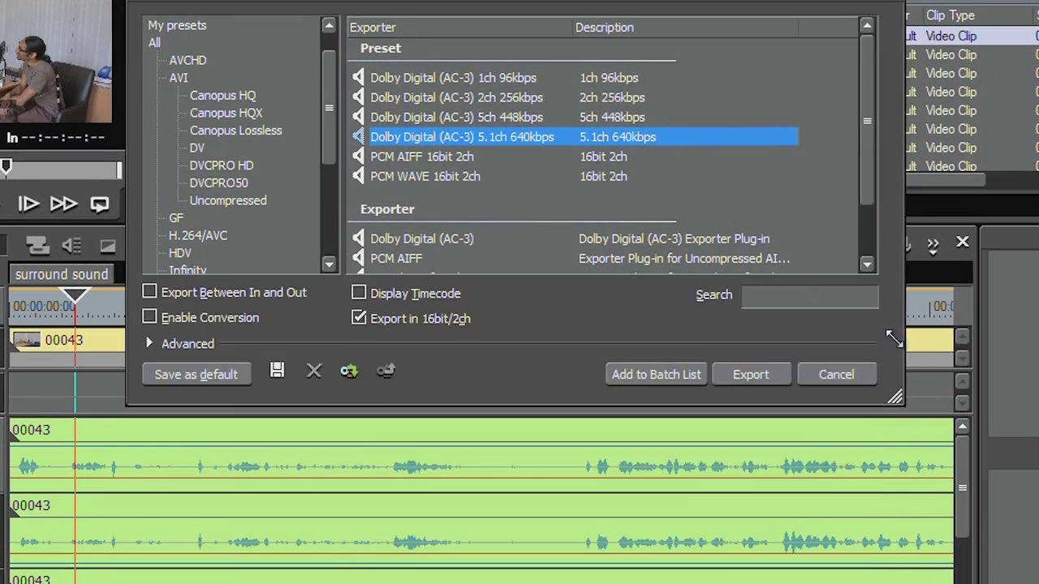
{"action": "left_click", "coordinate": [763, 374]}
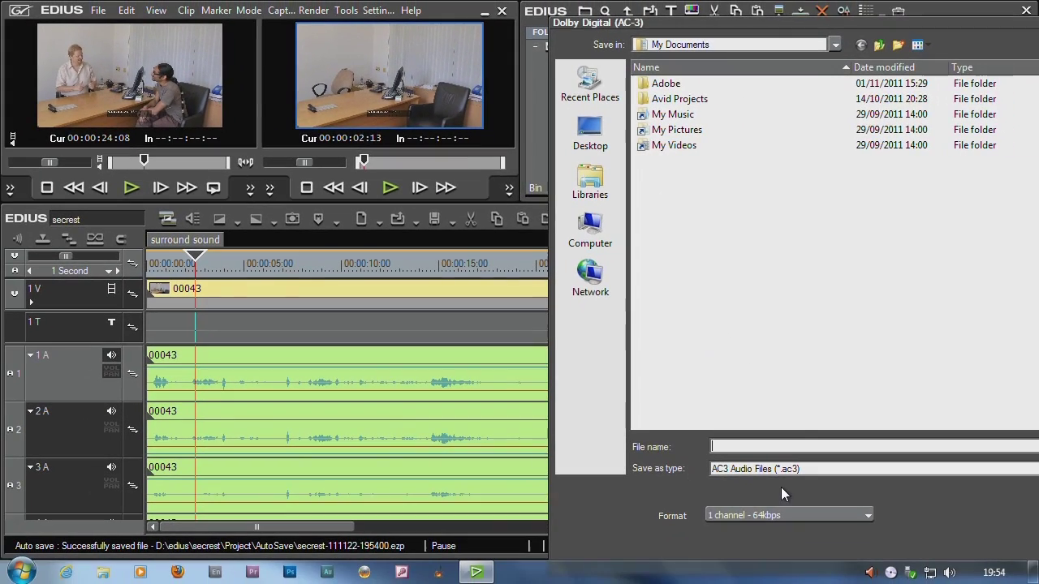
{"action": "left_click_drag", "start_coordinate": [708, 32], "coordinate": [427, 16]}
{"action": "left_click", "coordinate": [519, 495]}
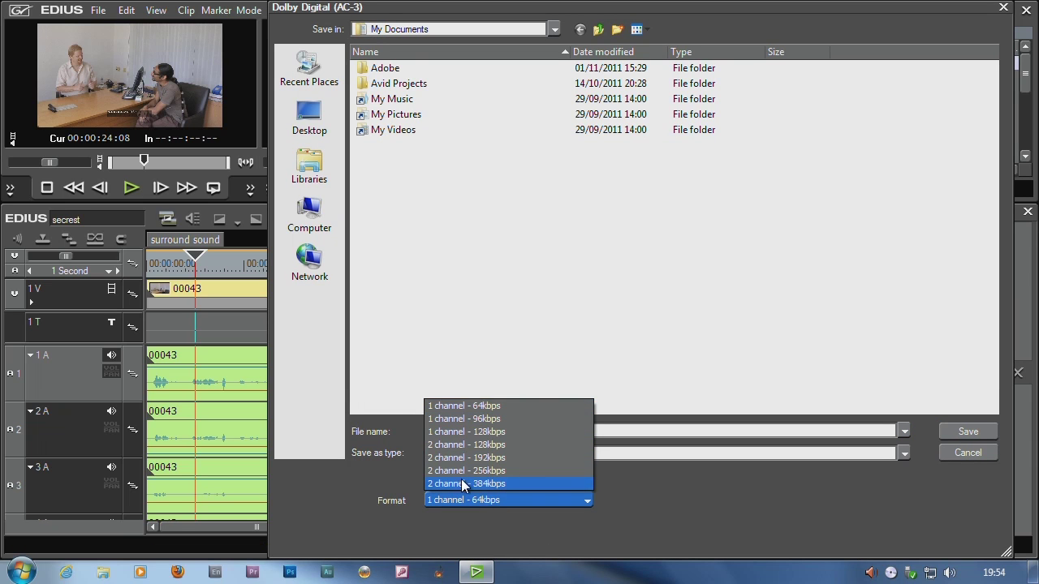
{"action": "left_click", "coordinate": [966, 453]}
Reselect the Dolby Digital (AC-3) 5.1ch 640kbps preset with Export in 16bit/2ch unchecked
{"action": "left_click", "coordinate": [960, 456]}
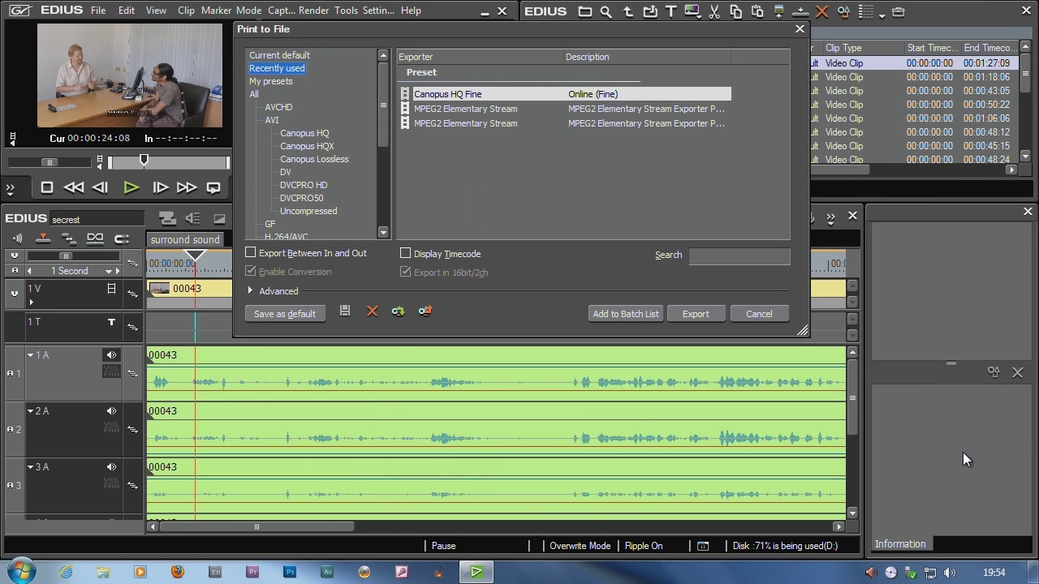
{"action": "left_click_drag", "start_coordinate": [380, 135], "coordinate": [384, 212]}
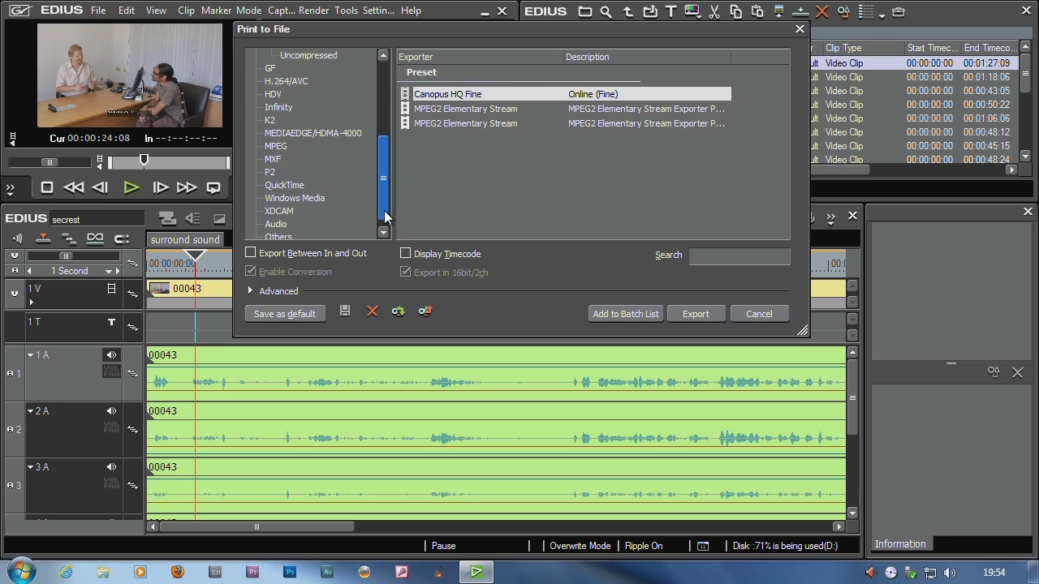
{"action": "left_click", "coordinate": [276, 211]}
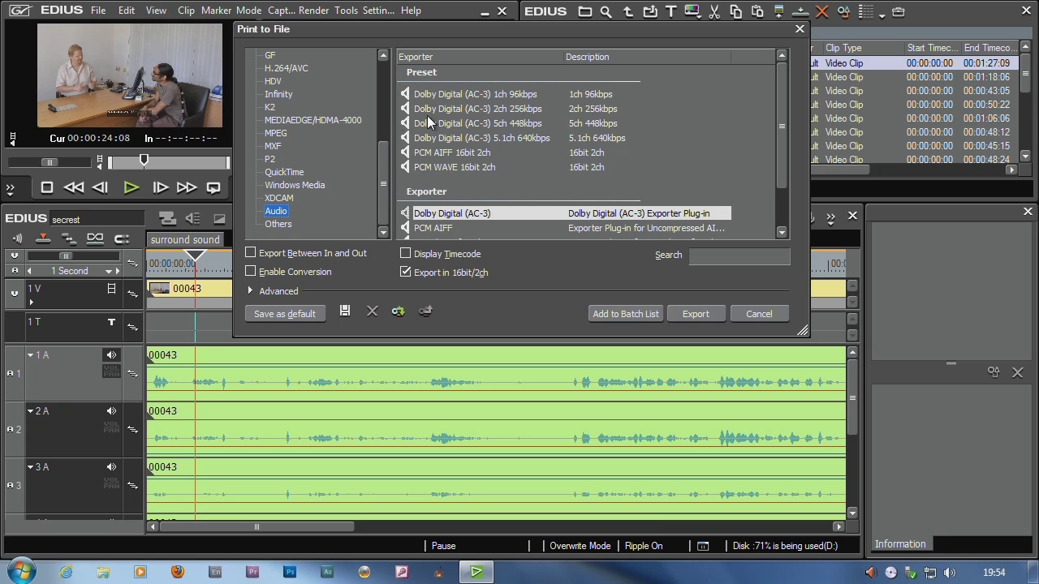
{"action": "left_click", "coordinate": [471, 138]}
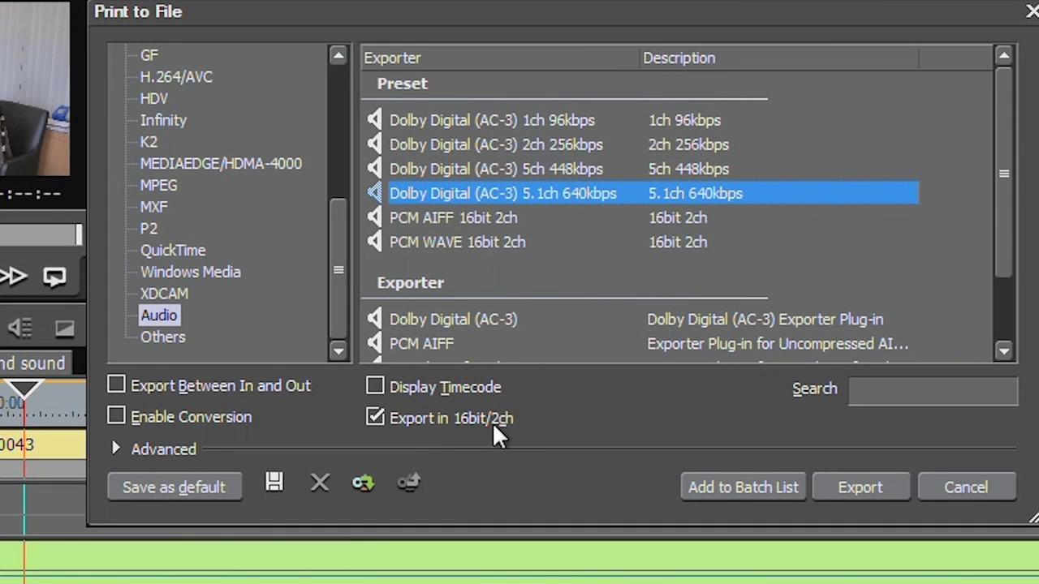
{"action": "left_click", "coordinate": [374, 417]}
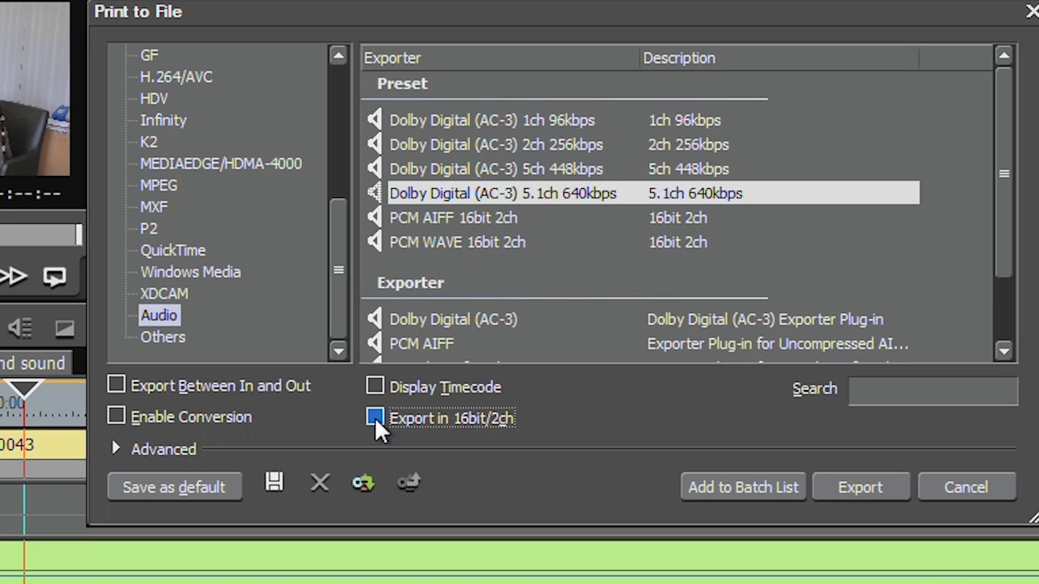
Export with the save format set to 5.1 channel - 640kbps
{"action": "left_click", "coordinate": [862, 491]}
{"action": "left_click", "coordinate": [524, 576]}
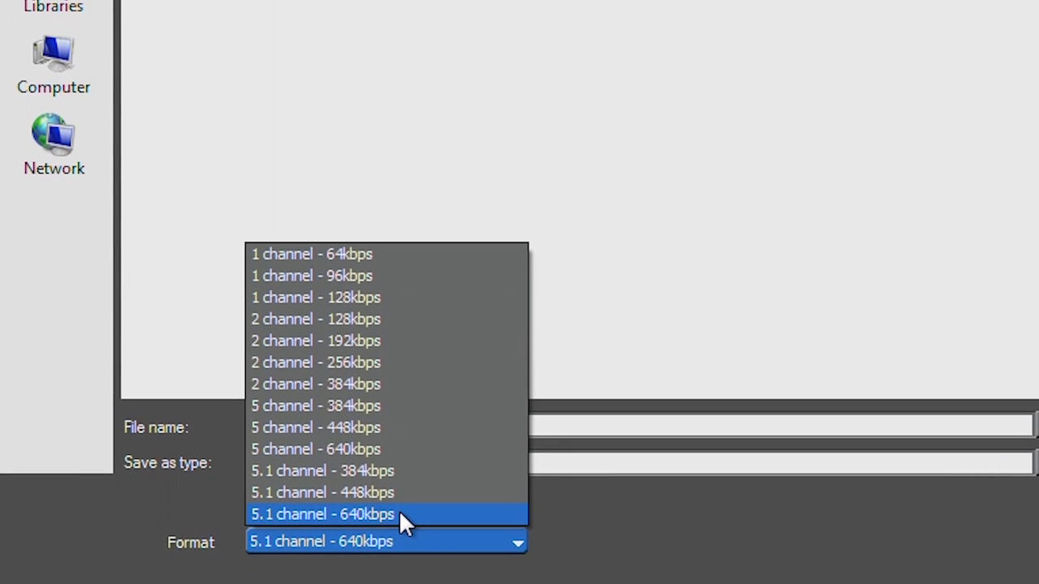
{"action": "left_click", "coordinate": [404, 515]}
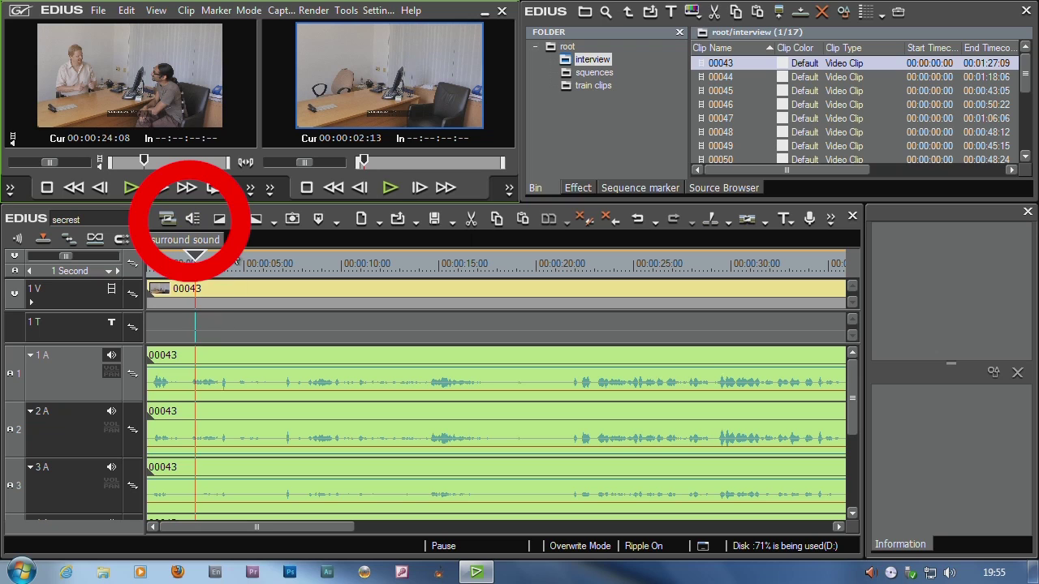
Check the audio channel map and Sequence Settings, then reopen the map showing tracks 1 A–6 A mono to channels 1–6
{"action": "left_click", "coordinate": [195, 220]}
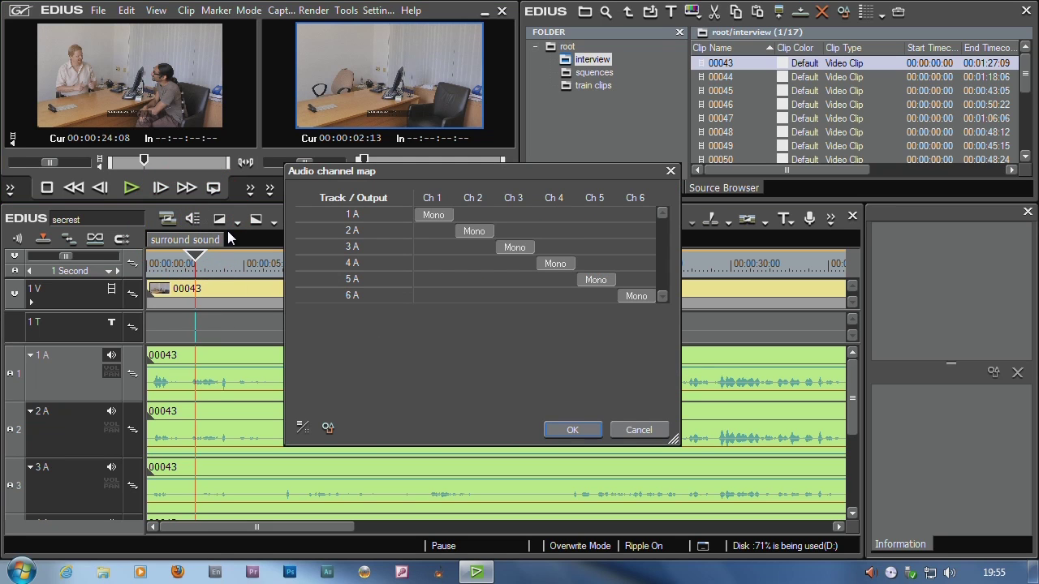
{"action": "left_click", "coordinate": [650, 433]}
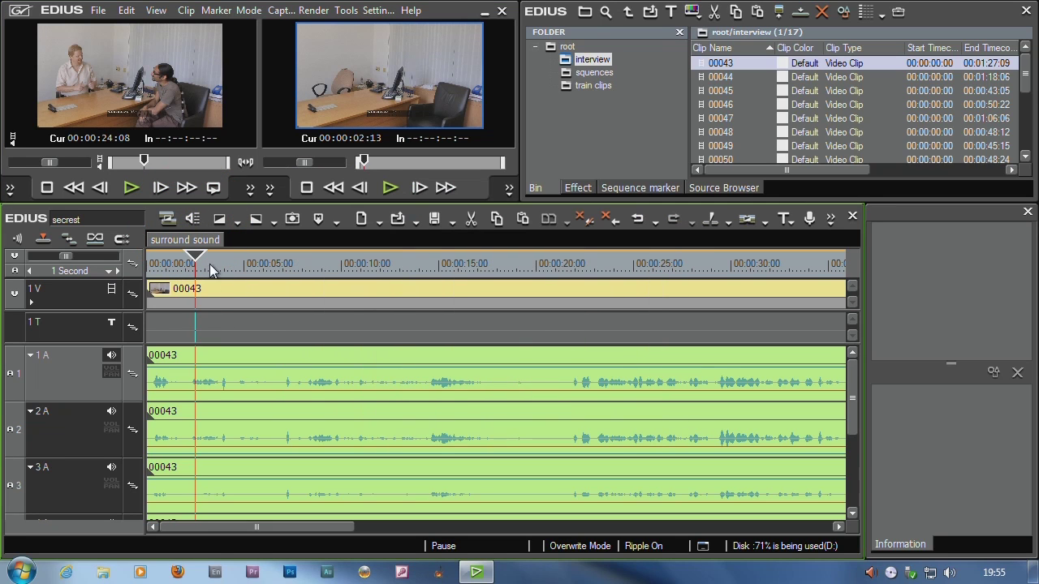
{"action": "right_click", "coordinate": [203, 241]}
{"action": "left_click", "coordinate": [213, 286]}
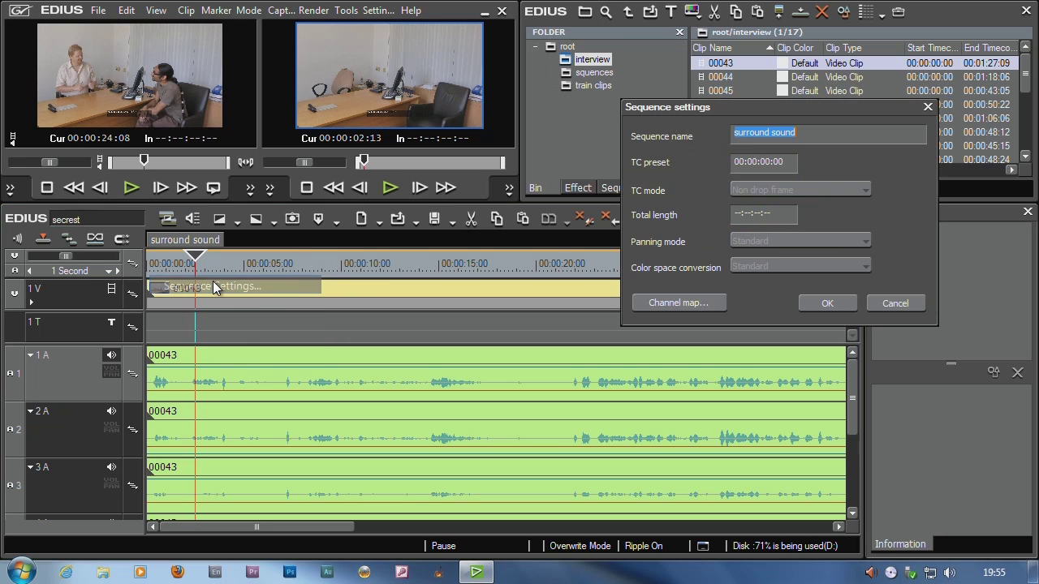
{"action": "left_click", "coordinate": [909, 305]}
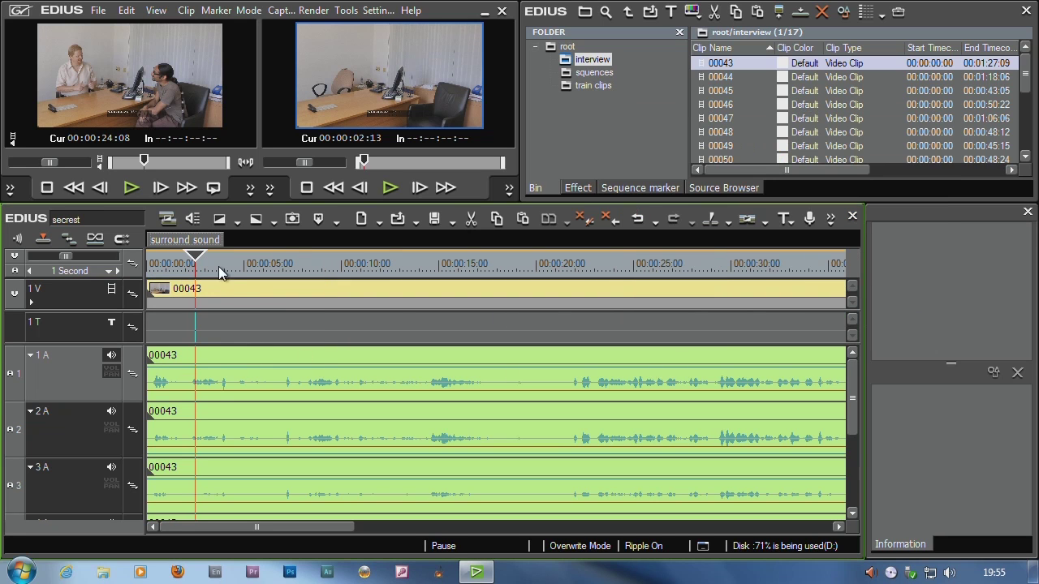
{"action": "left_click", "coordinate": [193, 220]}
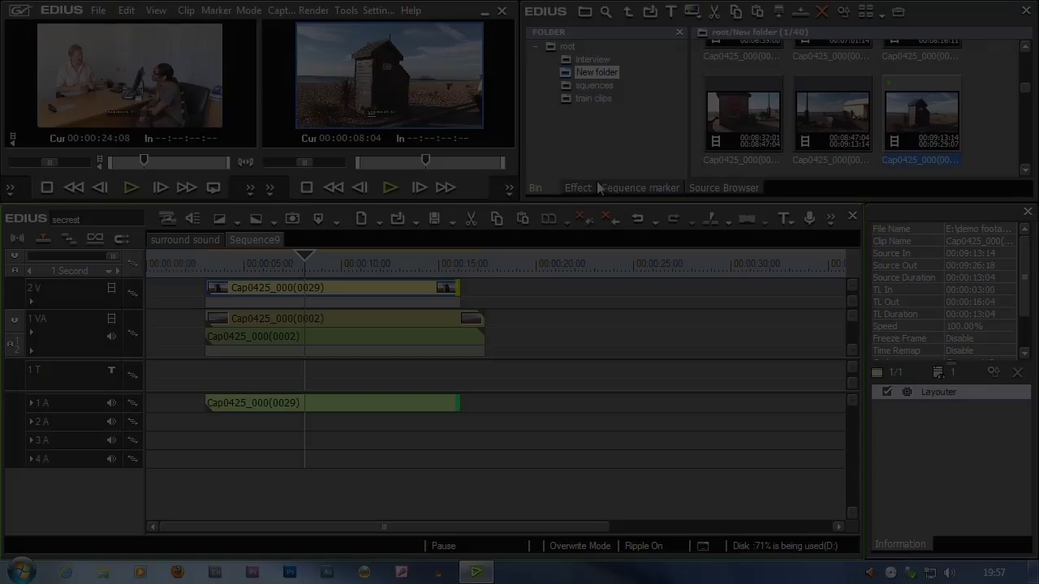
Add the Mask video filter to the 2V Cap0425_000(0029) clip and open its settings
{"action": "left_click", "coordinate": [579, 185]}
{"action": "left_click_drag", "start_coordinate": [681, 107], "coordinate": [311, 288]}
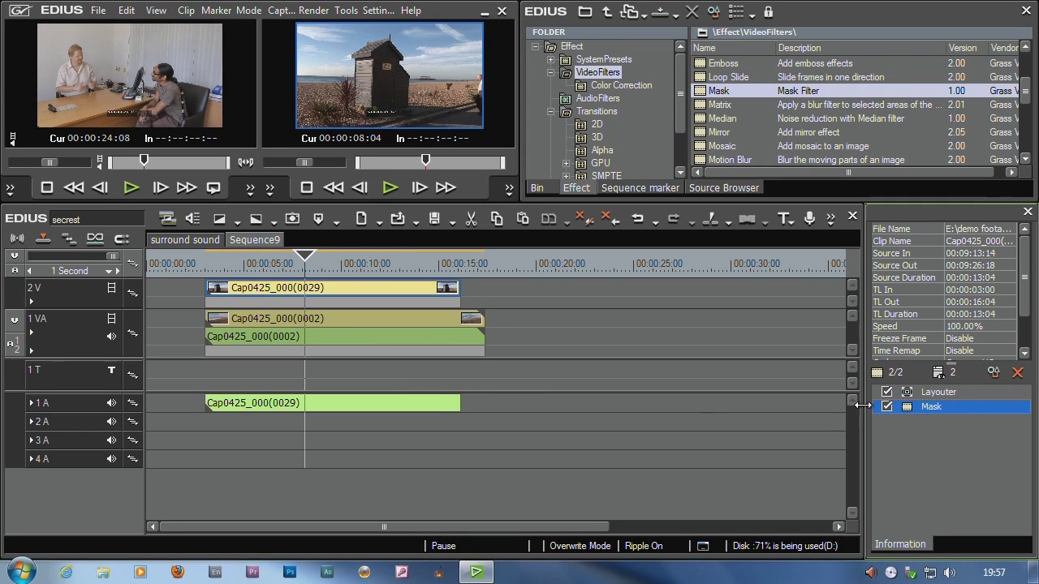
{"action": "double_click", "coordinate": [913, 407]}
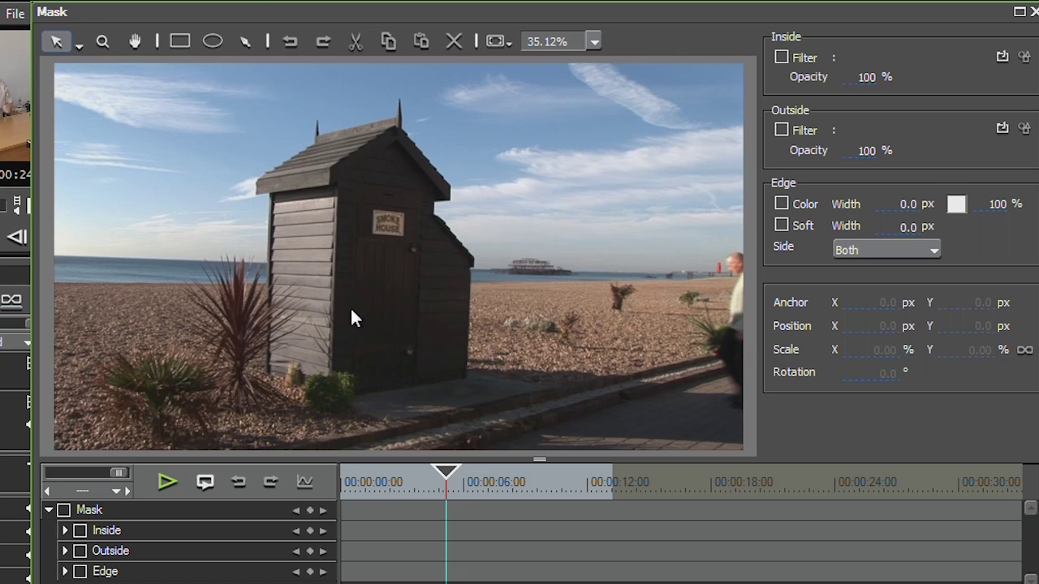
Trace a closed polygon mask around the beach hut, following the roof, spire, sides and base
{"action": "left_click", "coordinate": [240, 40]}
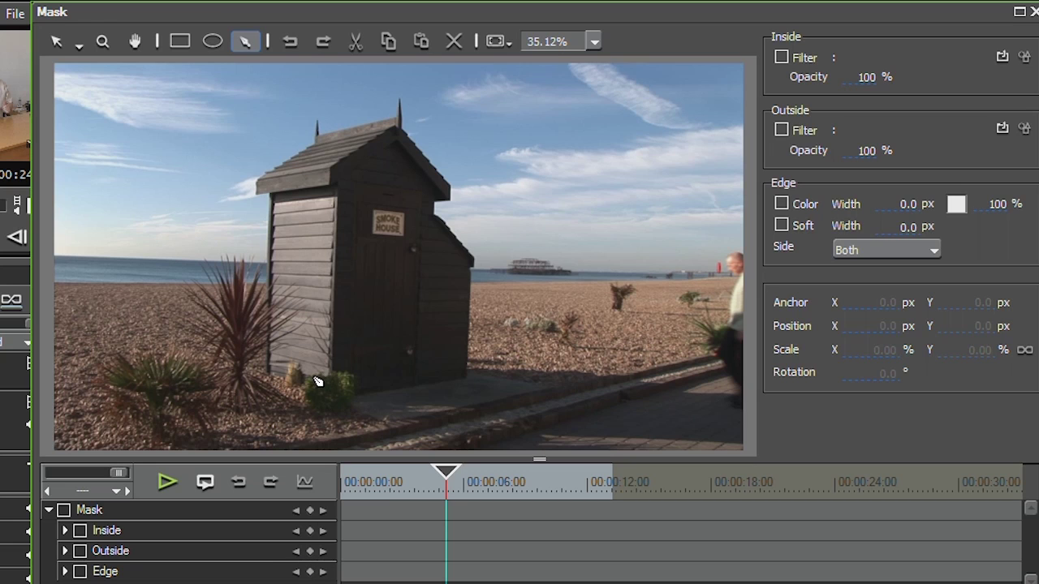
{"action": "left_click", "coordinate": [264, 371]}
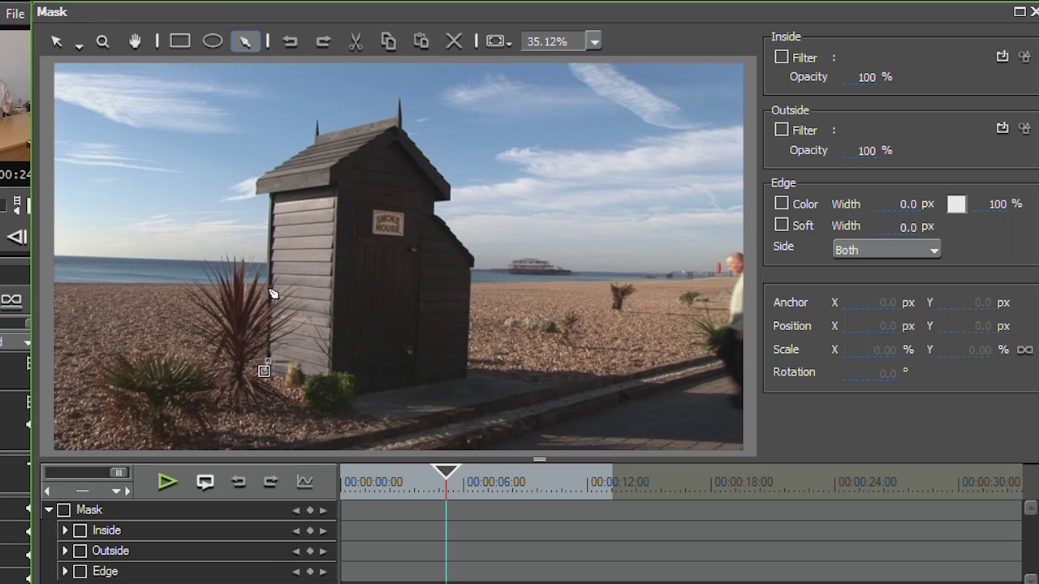
{"action": "left_click", "coordinate": [257, 190]}
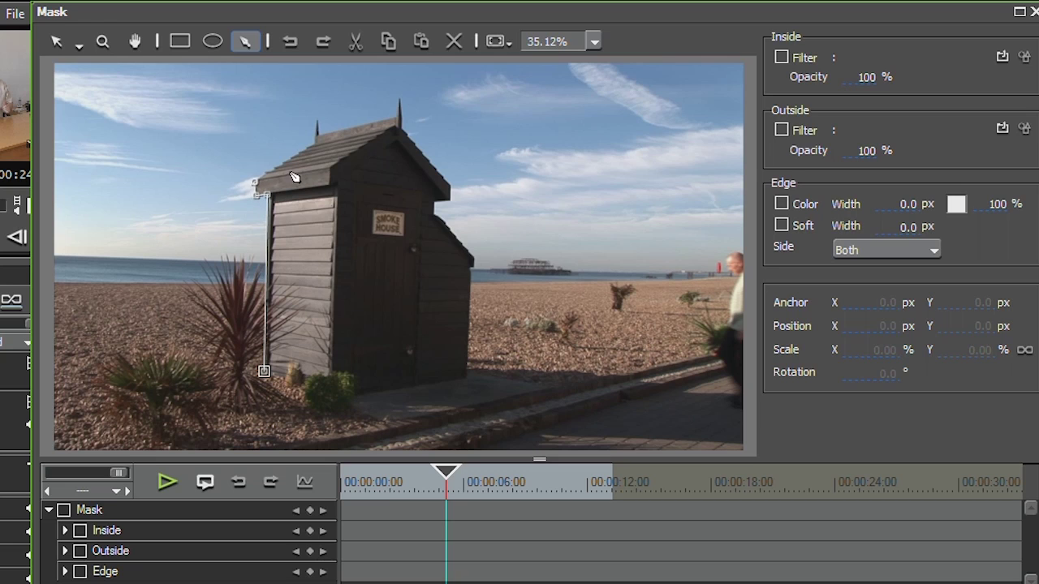
{"action": "left_click", "coordinate": [316, 138]}
{"action": "left_click", "coordinate": [317, 118]}
{"action": "left_click", "coordinate": [319, 128]}
{"action": "left_click", "coordinate": [401, 127]}
{"action": "left_click", "coordinate": [399, 99]}
{"action": "left_click", "coordinate": [402, 128]}
{"action": "left_click", "coordinate": [451, 186]}
{"action": "left_click", "coordinate": [449, 200]}
{"action": "left_click", "coordinate": [433, 207]}
{"action": "left_click", "coordinate": [473, 260]}
{"action": "left_click", "coordinate": [469, 269]}
{"action": "left_click", "coordinate": [466, 378]}
{"action": "left_click", "coordinate": [351, 398]}
{"action": "left_click", "coordinate": [264, 371]}
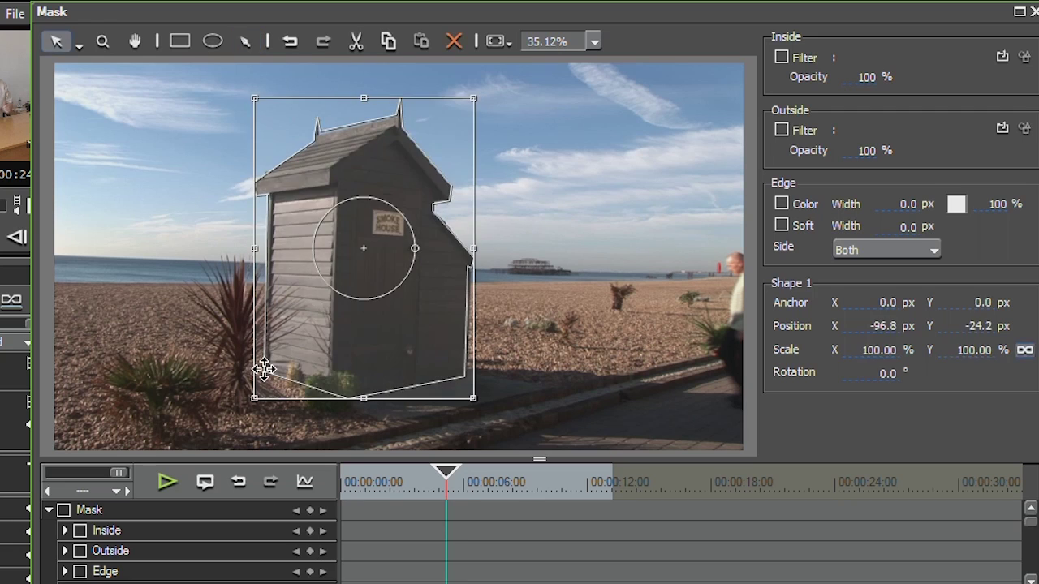
Set the mask's Outside Opacity to 0%
{"action": "left_click_drag", "start_coordinate": [33, 113], "coordinate": [236, 132]}
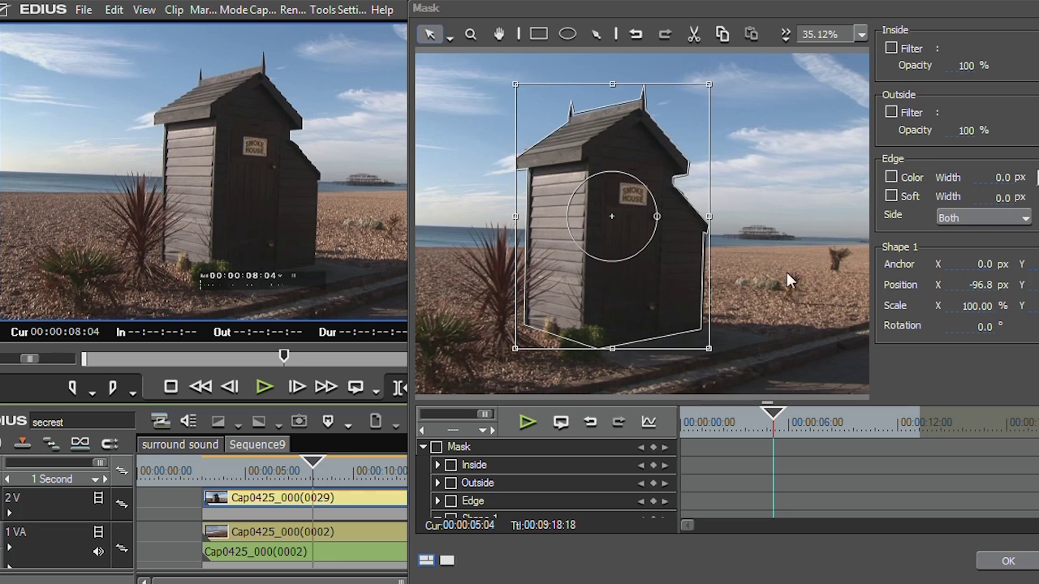
{"action": "left_click", "coordinate": [966, 131]}
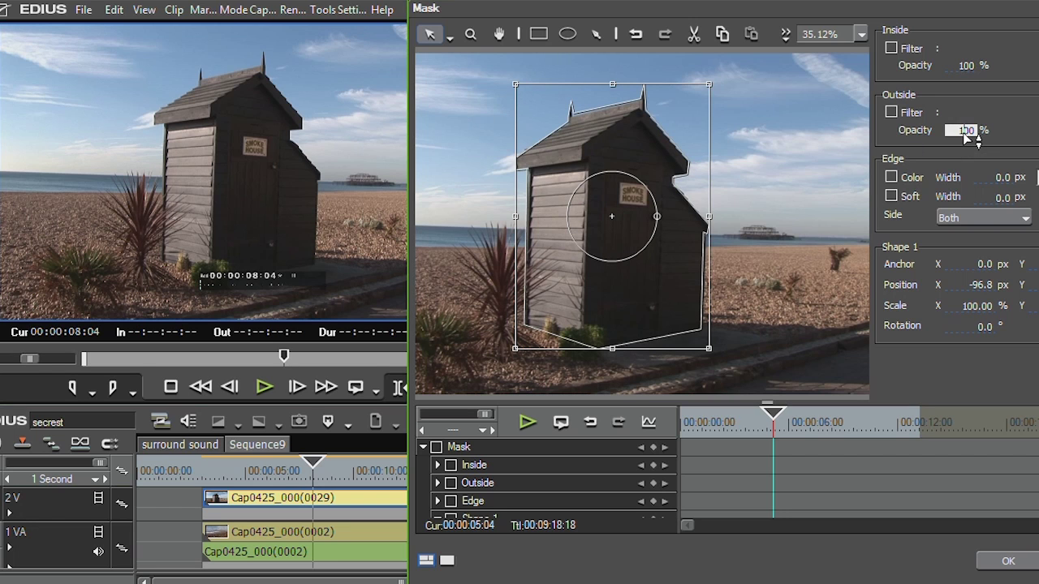
{"action": "type", "text": "0"}
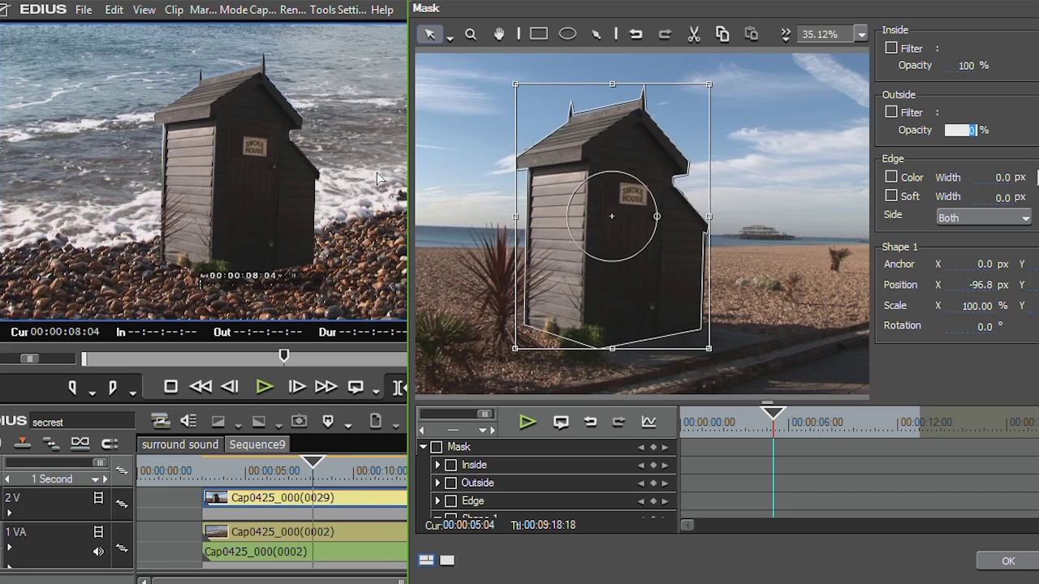
Zoom in and adjust individual mask points so they hug the hut's roof corners
{"action": "left_click", "coordinate": [479, 32]}
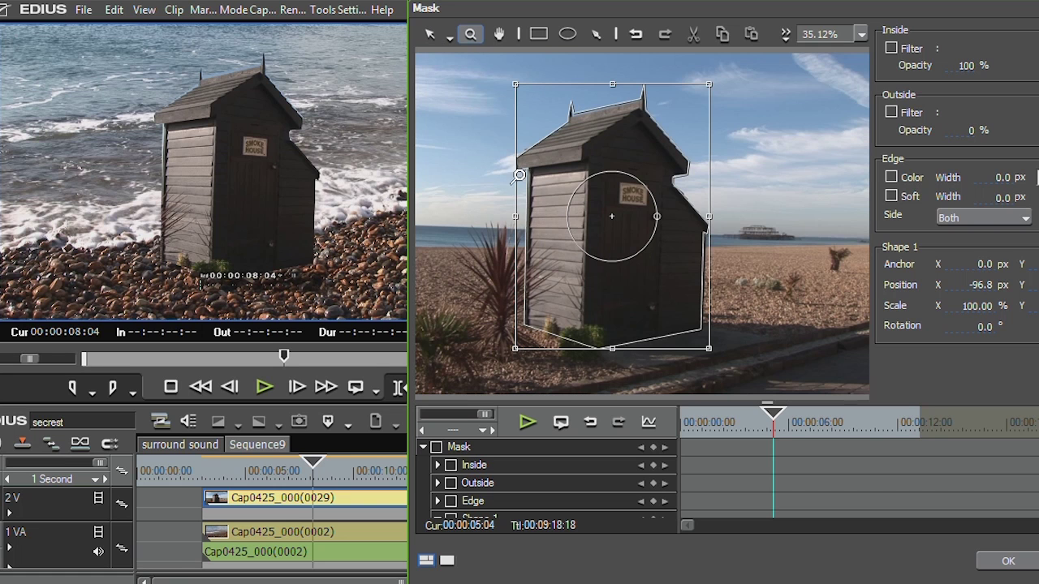
{"action": "left_click_drag", "start_coordinate": [521, 176], "coordinate": [893, 460]}
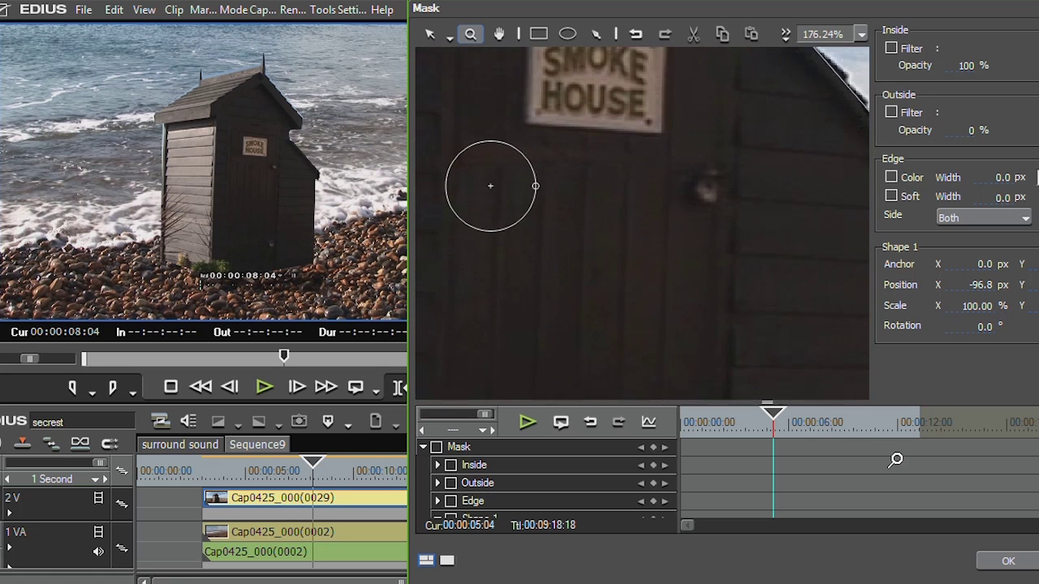
{"action": "left_click", "coordinate": [499, 33]}
{"action": "left_click_drag", "start_coordinate": [501, 74], "coordinate": [830, 371]}
{"action": "left_click_drag", "start_coordinate": [730, 321], "coordinate": [772, 327]}
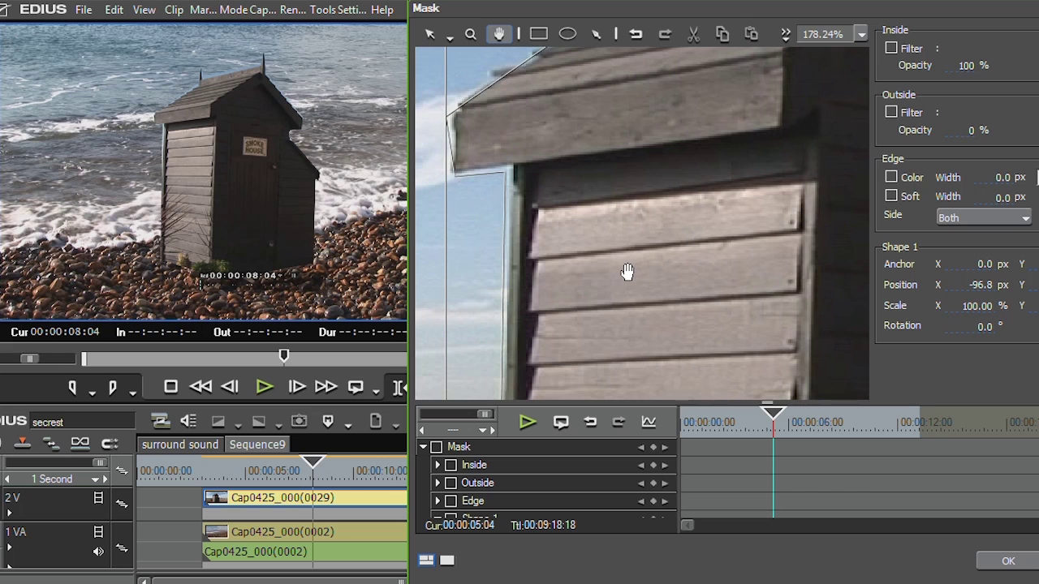
{"action": "left_click", "coordinate": [431, 34]}
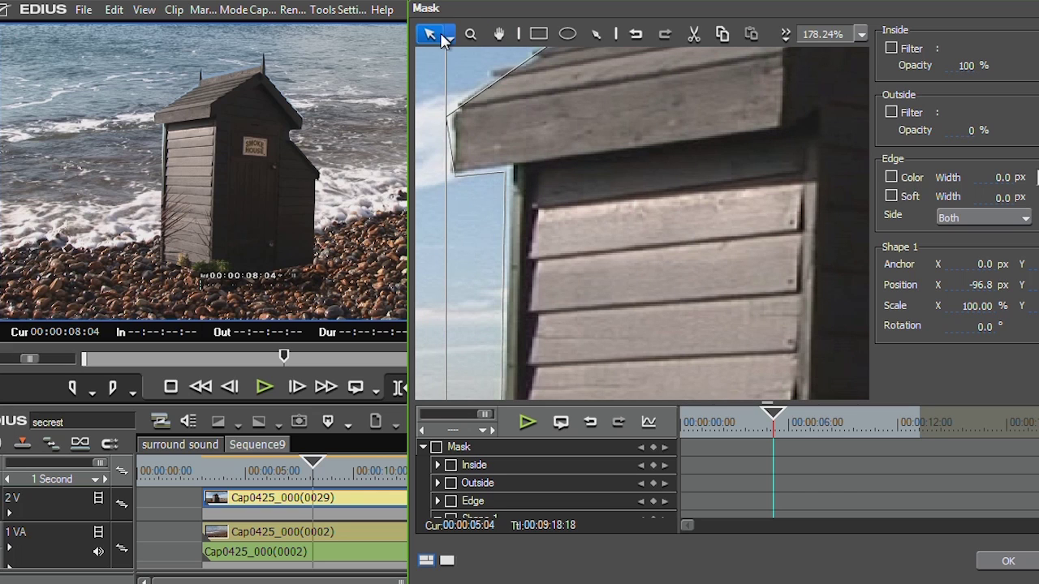
{"action": "left_click", "coordinate": [447, 39]}
{"action": "left_click", "coordinate": [456, 84]}
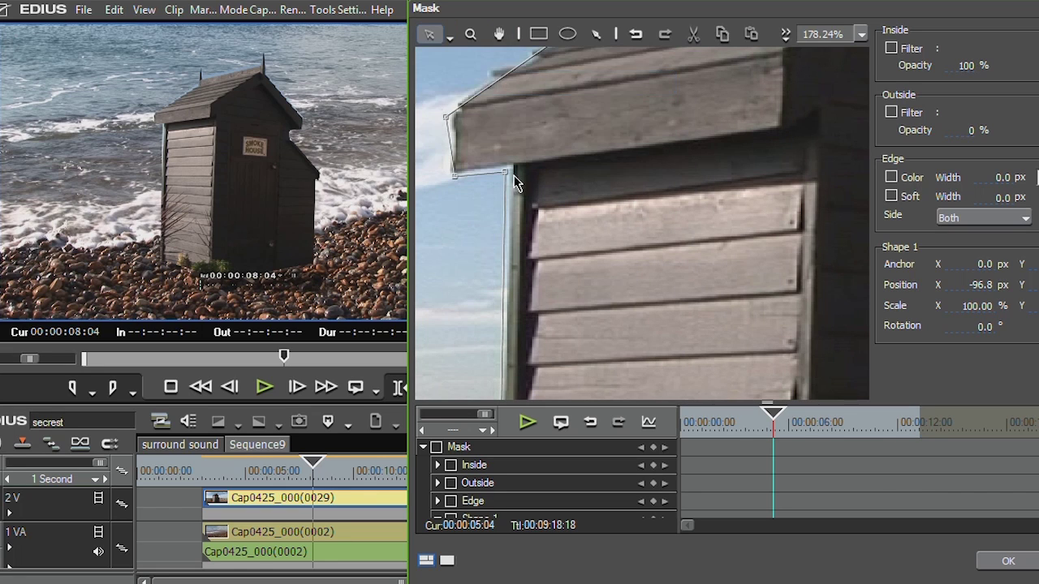
{"action": "left_click_drag", "start_coordinate": [507, 178], "coordinate": [511, 166]}
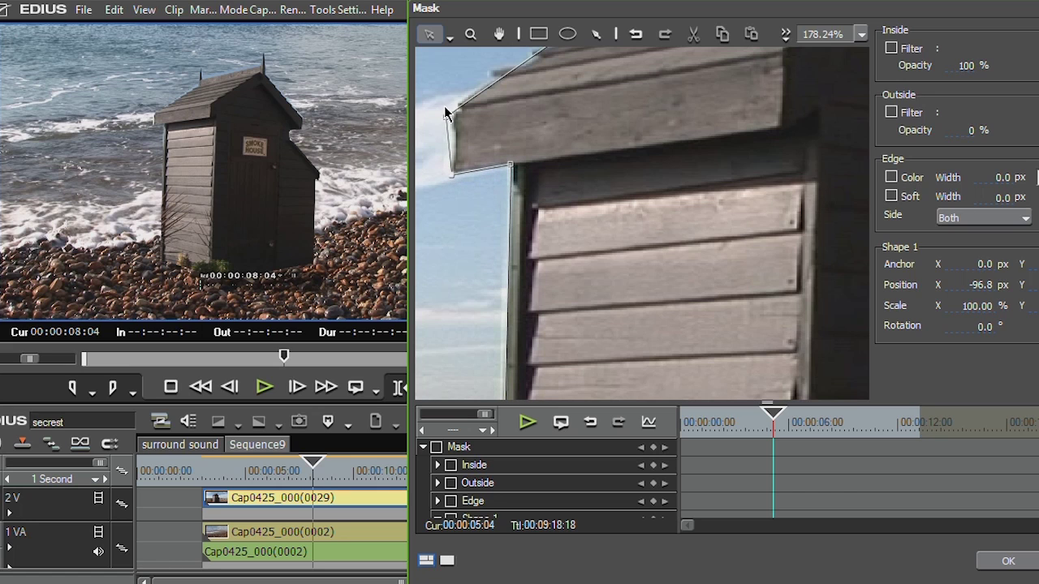
{"action": "left_click_drag", "start_coordinate": [446, 116], "coordinate": [458, 105]}
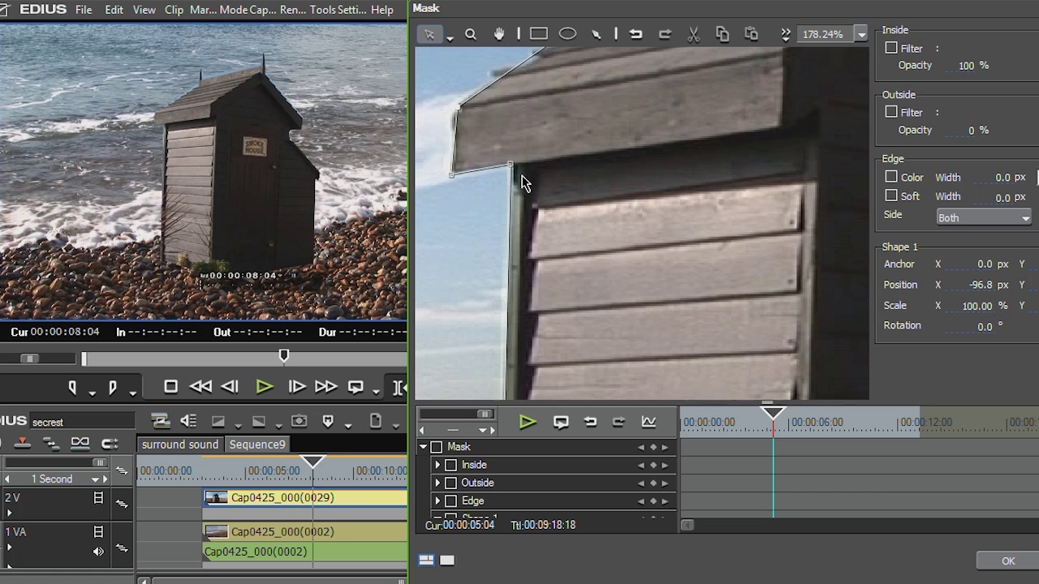
Zoom out to check the whole mask around the hut and apply it with OK
{"action": "left_click", "coordinate": [498, 33]}
{"action": "left_click_drag", "start_coordinate": [568, 82], "coordinate": [620, 348]}
{"action": "left_click", "coordinate": [470, 34]}
{"action": "scroll", "coordinate": [689, 369], "scroll_direction": "down", "scroll_amount": 5}
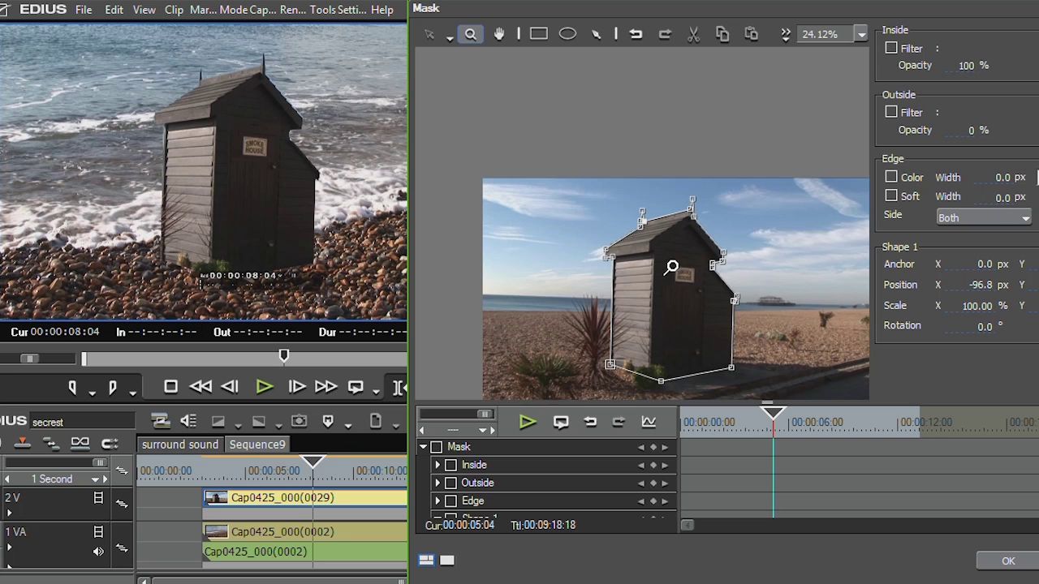
{"action": "left_click", "coordinate": [1007, 563]}
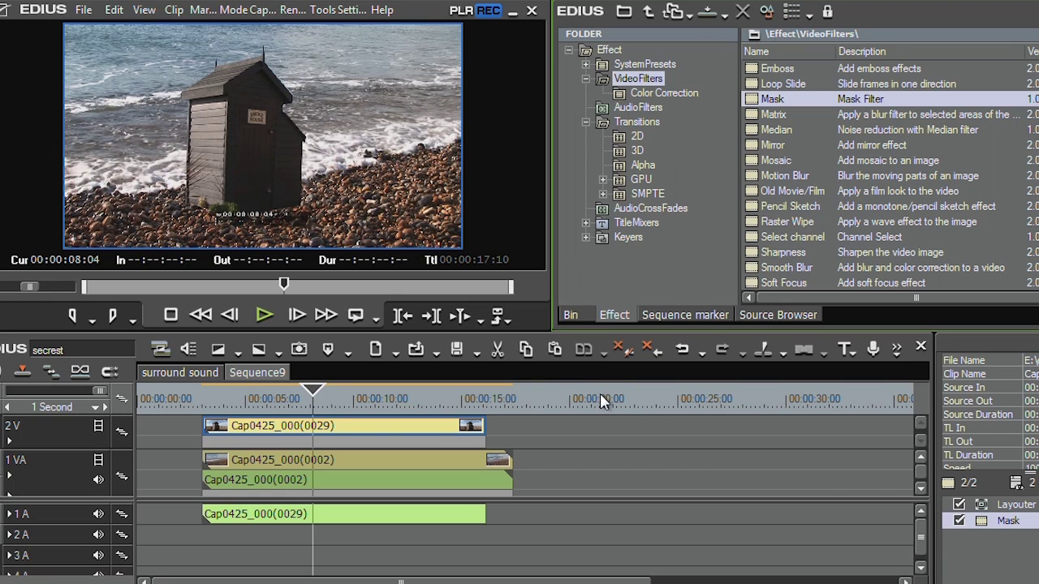
In Layouter, set starting keyframes with the hut small and off the top-left at 00:00
{"action": "left_click", "coordinate": [1015, 505]}
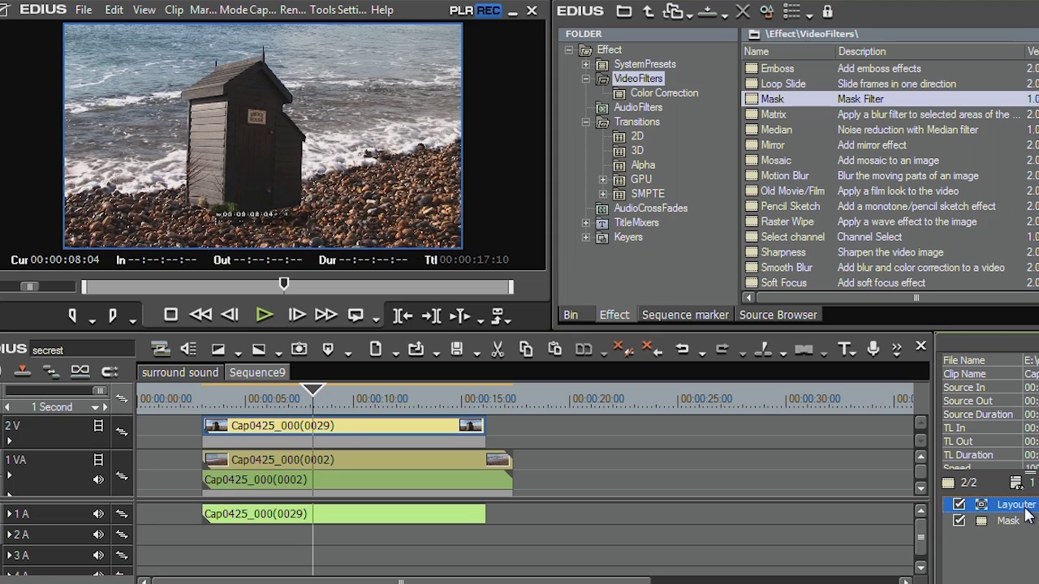
{"action": "double_click", "coordinate": [1024, 507]}
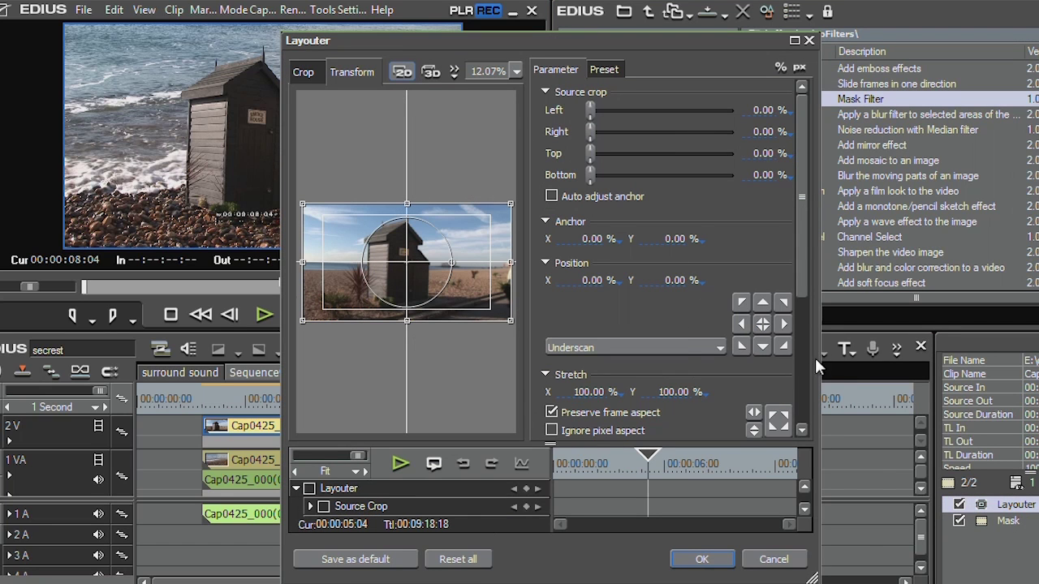
{"action": "left_click_drag", "start_coordinate": [821, 351], "coordinate": [1038, 351]}
{"action": "left_click_drag", "start_coordinate": [673, 406], "coordinate": [673, 369]}
{"action": "left_click_drag", "start_coordinate": [534, 234], "coordinate": [365, 113]}
{"action": "left_click_drag", "start_coordinate": [661, 391], "coordinate": [546, 383]}
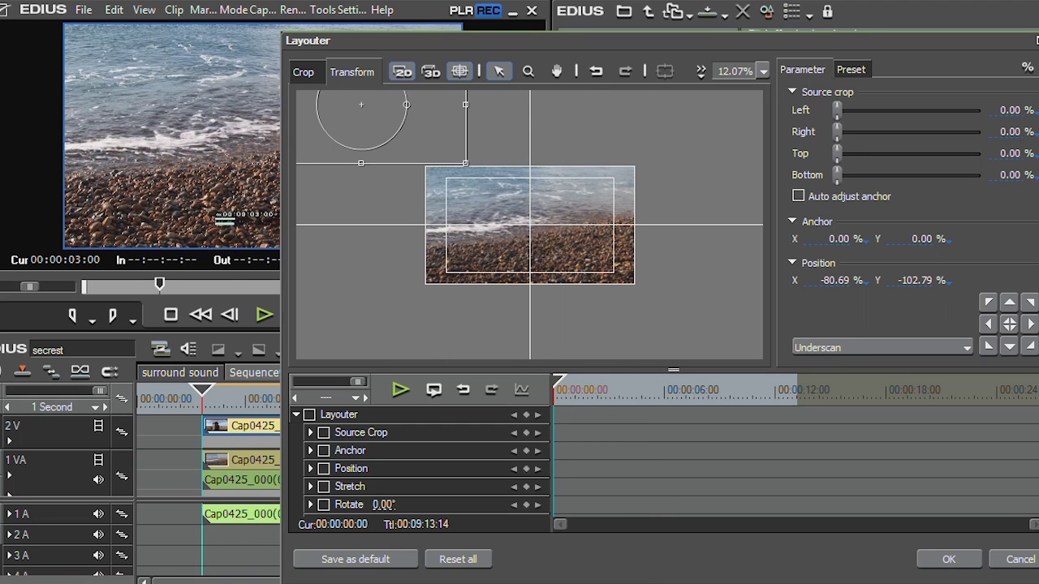
{"action": "left_click", "coordinate": [309, 415]}
{"action": "left_click", "coordinate": [526, 415]}
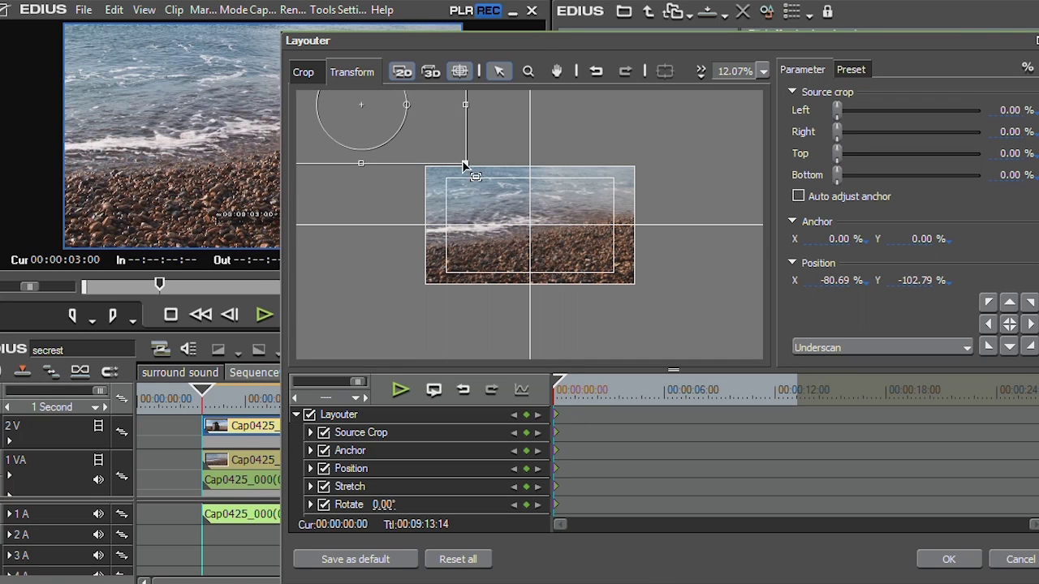
{"action": "left_click_drag", "start_coordinate": [464, 162], "coordinate": [438, 151]}
Keyframe the hut moving down-right at 00:00:03:14 and landing full size near centre at 00:00:08:18
{"action": "left_click_drag", "start_coordinate": [568, 386], "coordinate": [619, 388]}
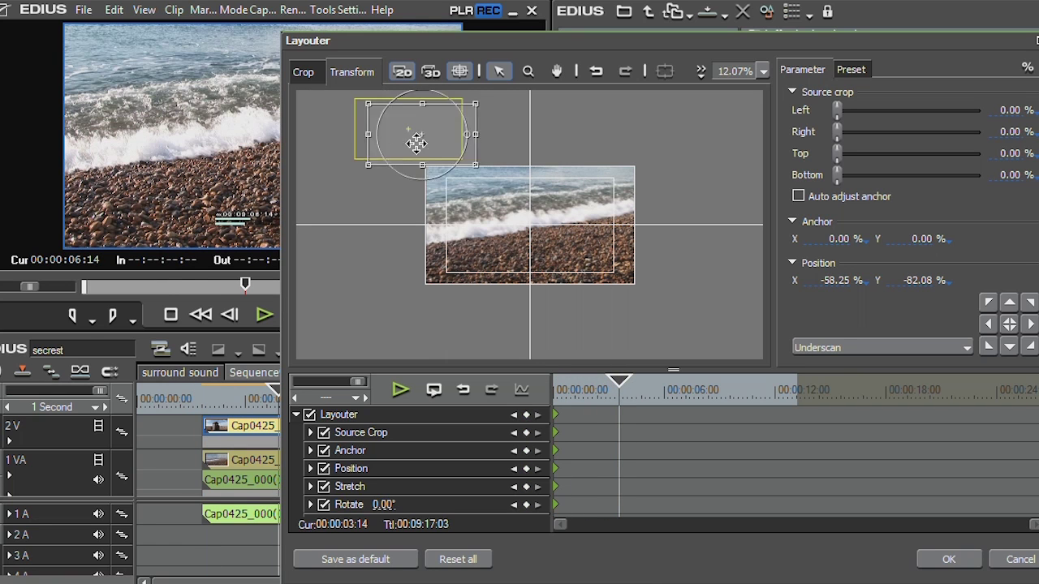
{"action": "left_click_drag", "start_coordinate": [433, 155], "coordinate": [571, 240]}
{"action": "left_click", "coordinate": [625, 388]}
{"action": "left_click_drag", "start_coordinate": [625, 391], "coordinate": [714, 389]}
{"action": "left_click_drag", "start_coordinate": [480, 218], "coordinate": [531, 249]}
{"action": "left_click_drag", "start_coordinate": [626, 278], "coordinate": [634, 285]}
{"action": "left_click_drag", "start_coordinate": [547, 241], "coordinate": [544, 236]}
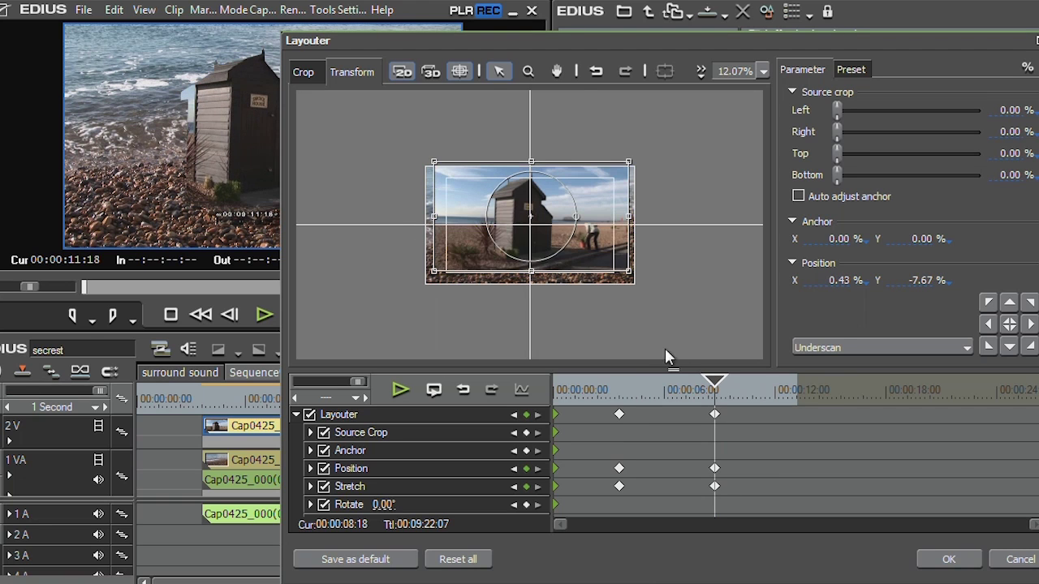
{"action": "left_click_drag", "start_coordinate": [717, 390], "coordinate": [547, 379]}
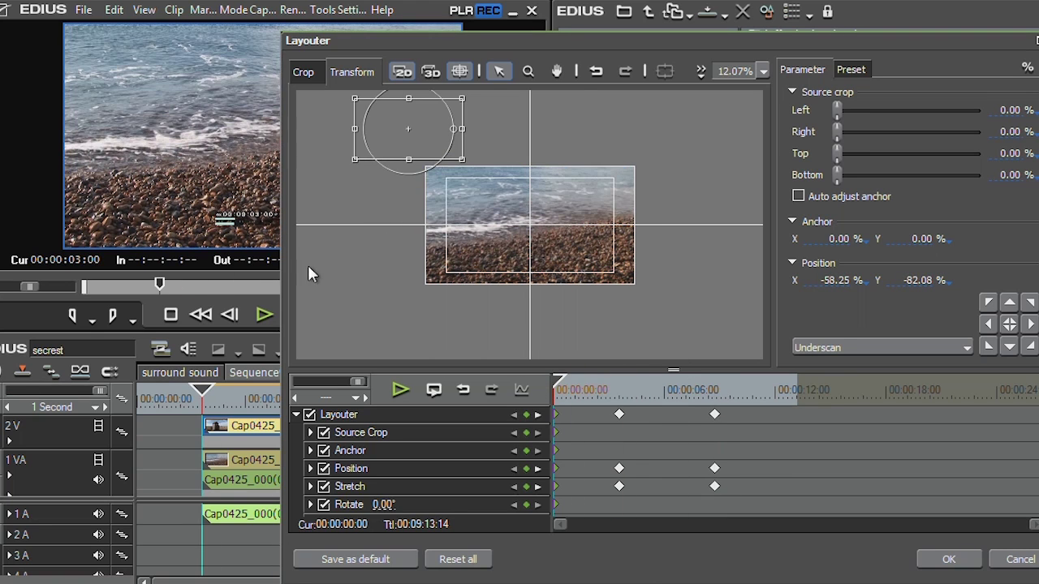
{"action": "left_click_drag", "start_coordinate": [280, 239], "coordinate": [424, 240]}
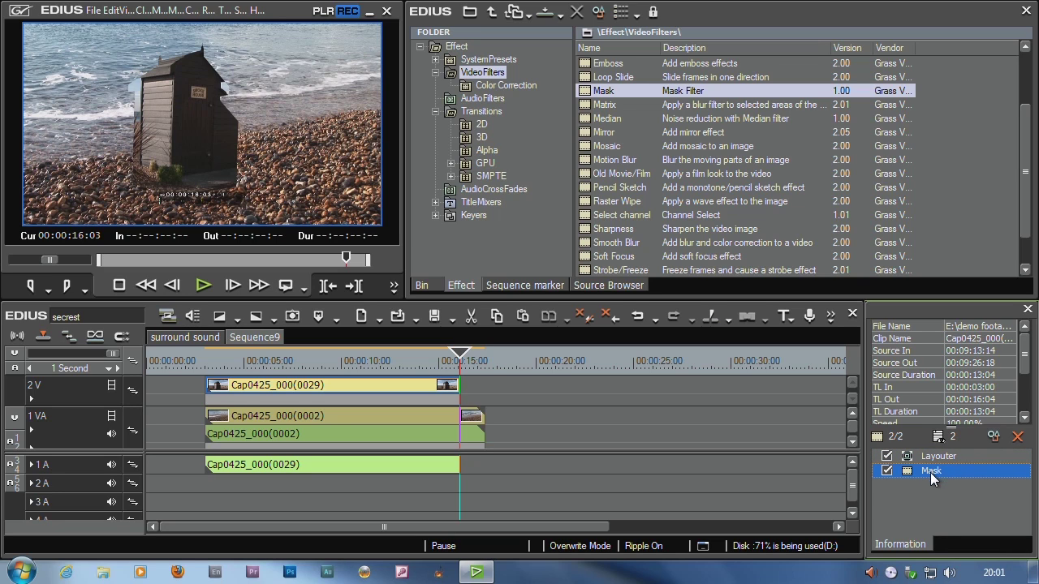
Move Mask ahead of Layouter, mark the clip from 00:00:03:00, and play the hut's fly-in
{"action": "left_click_drag", "start_coordinate": [936, 472], "coordinate": [940, 458]}
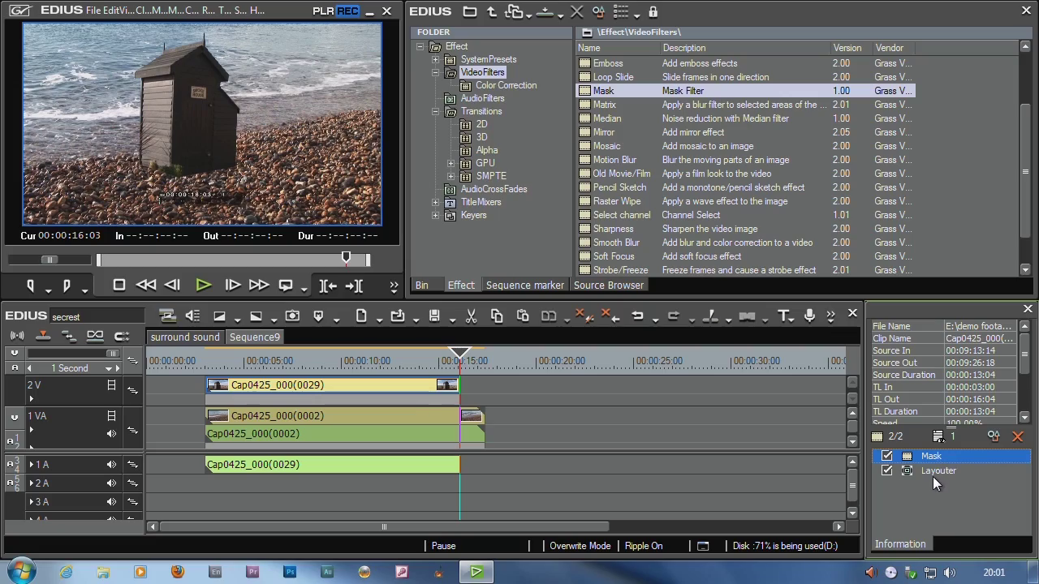
{"action": "left_click", "coordinate": [209, 362]}
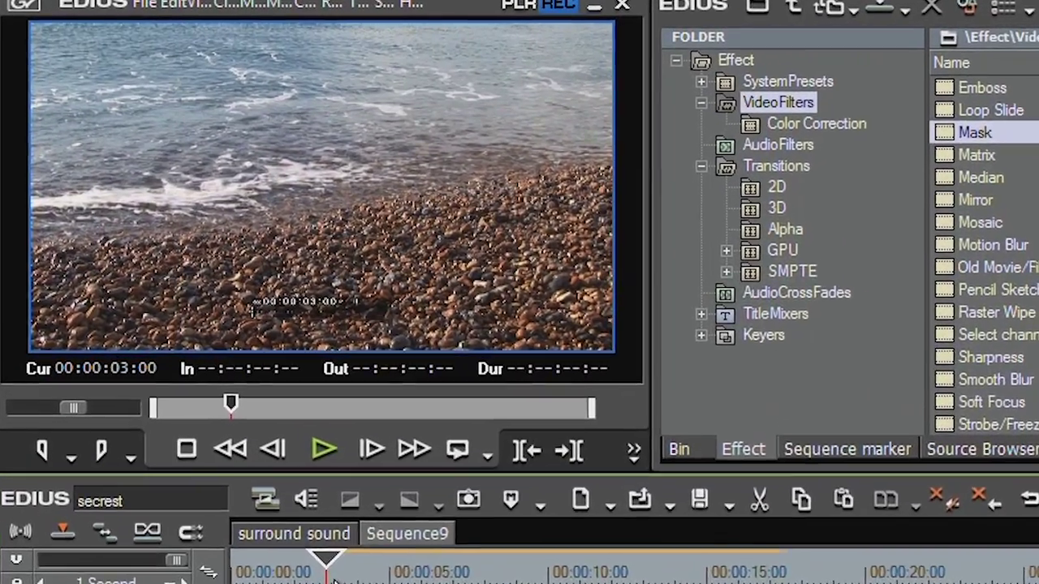
{"action": "key", "text": "z"}
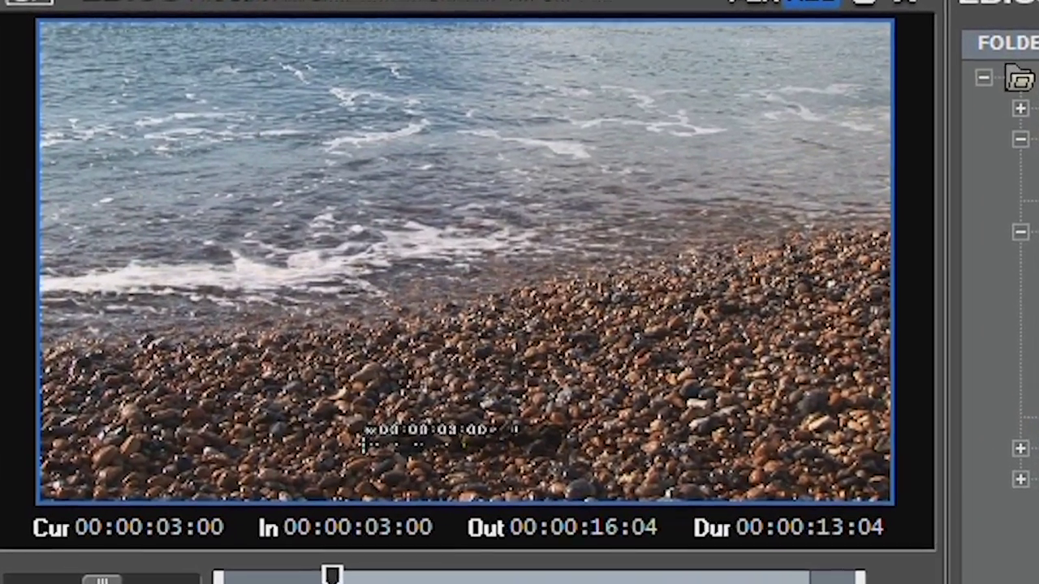
{"action": "key", "text": "space"}
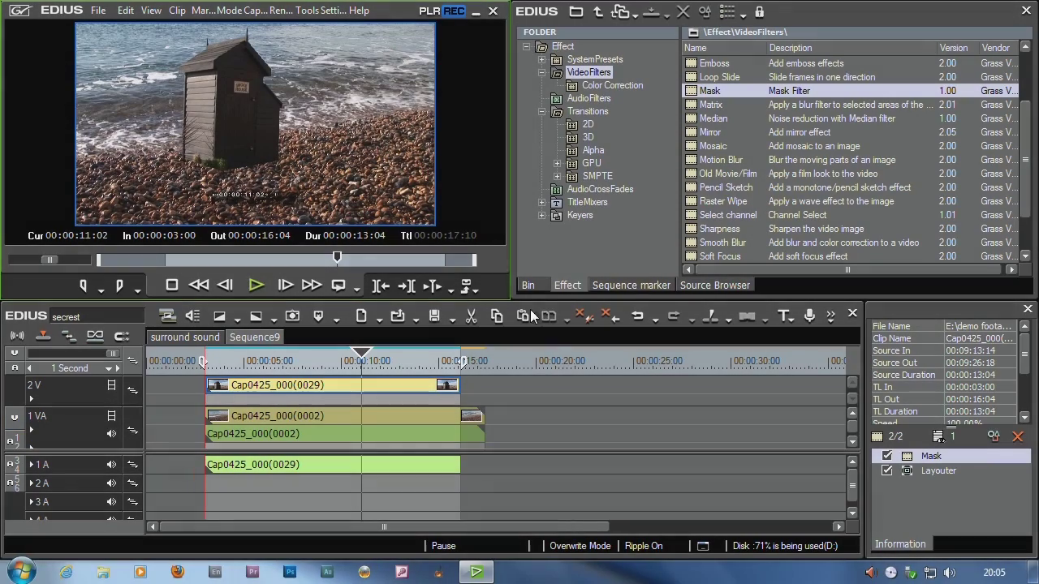
Enlarge the player and switch it to DV PAL capture, accepting the reel number
{"action": "left_click_drag", "start_coordinate": [513, 302], "coordinate": [586, 369]}
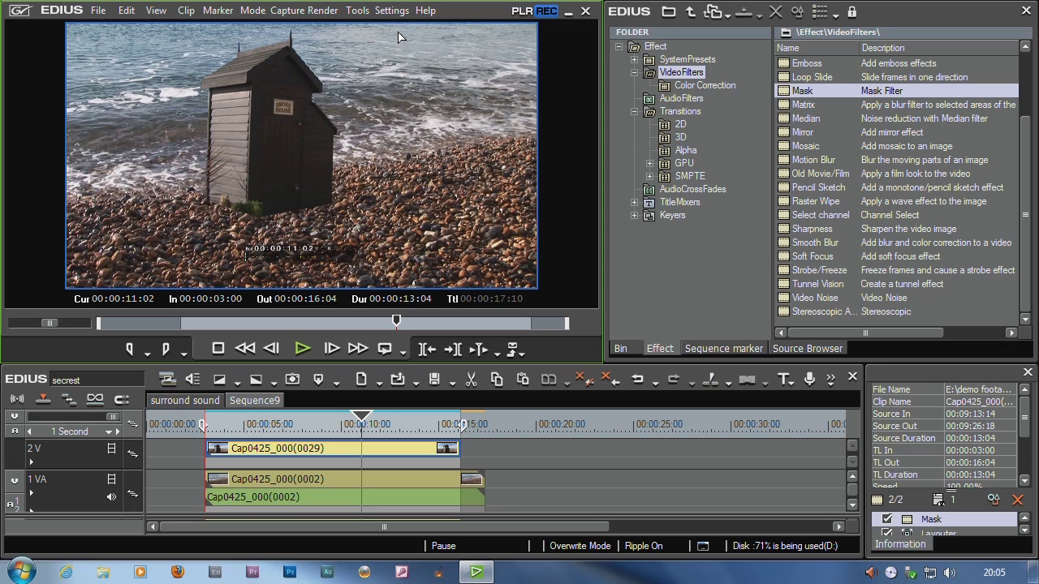
{"action": "left_click", "coordinate": [287, 15]}
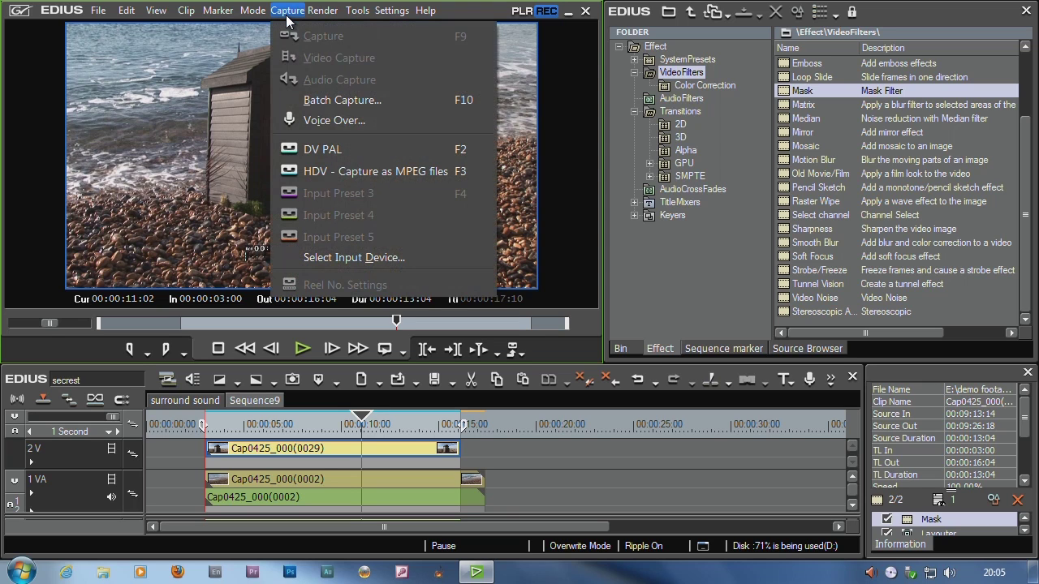
{"action": "left_click", "coordinate": [293, 149]}
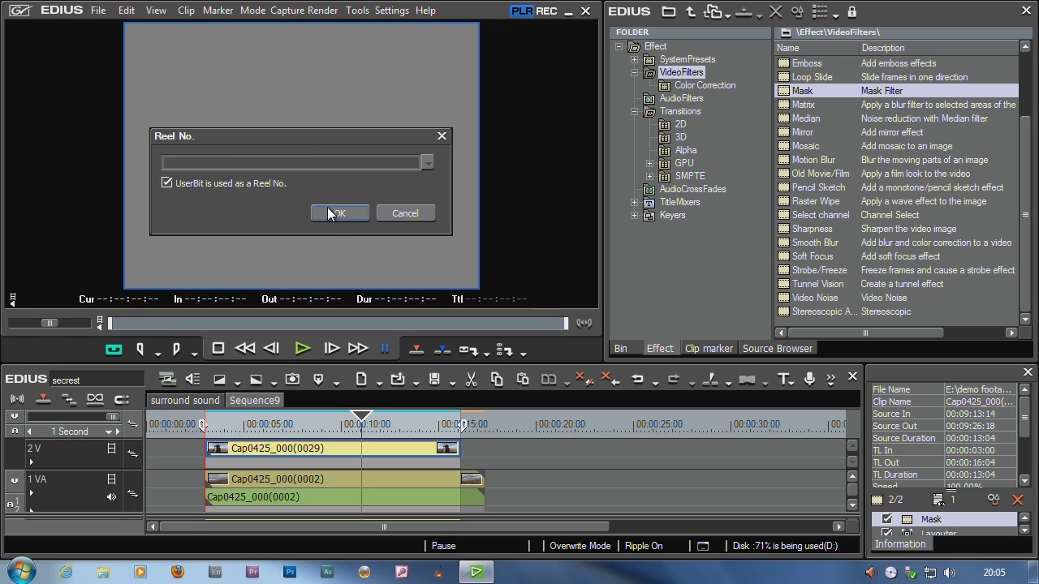
{"action": "left_click", "coordinate": [327, 207]}
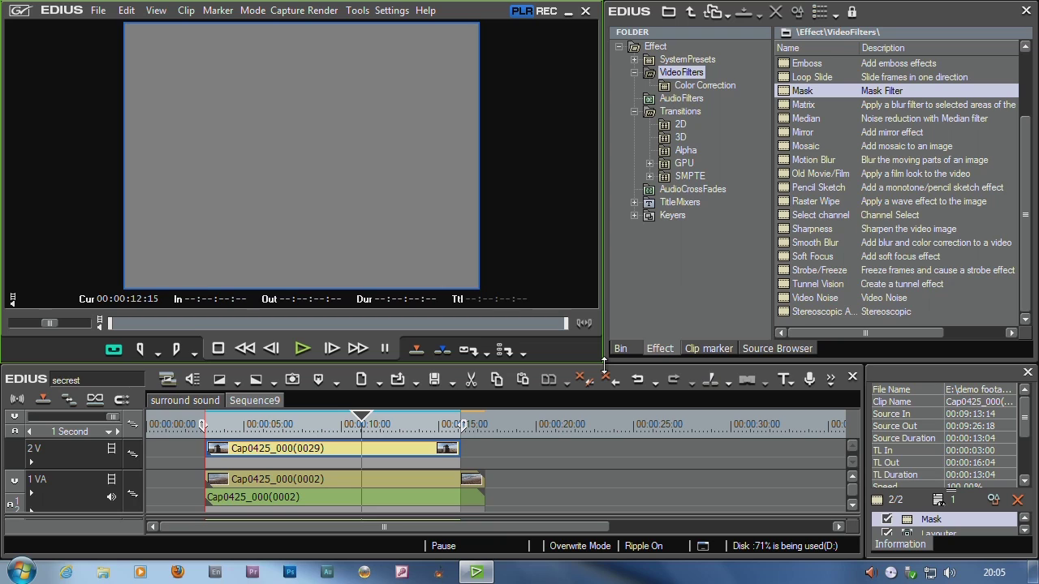
Narrow the player and return it to the timeline at 00:00:09:07
{"action": "left_click_drag", "start_coordinate": [604, 366], "coordinate": [559, 308]}
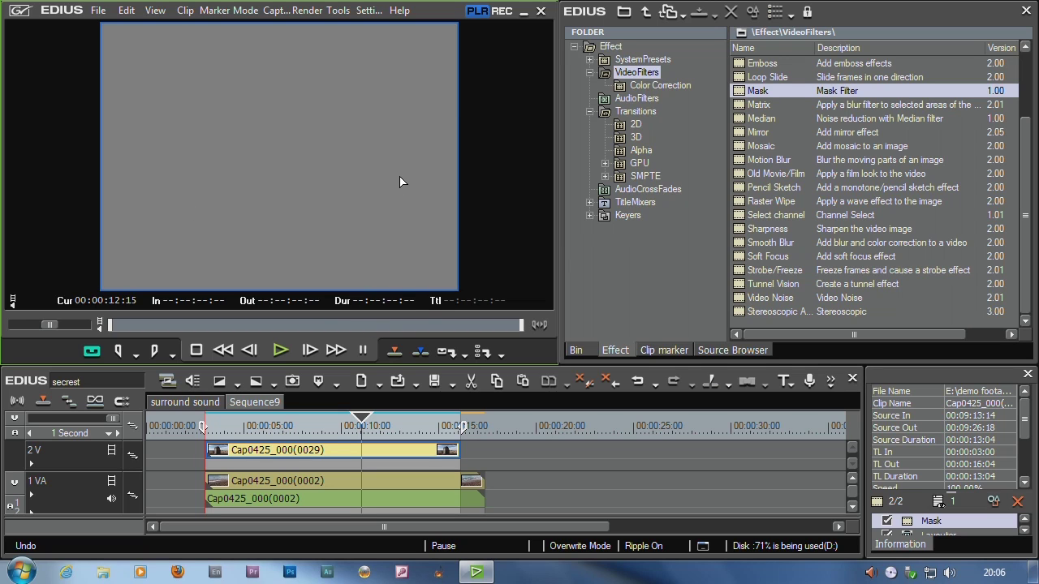
{"action": "left_click", "coordinate": [327, 426]}
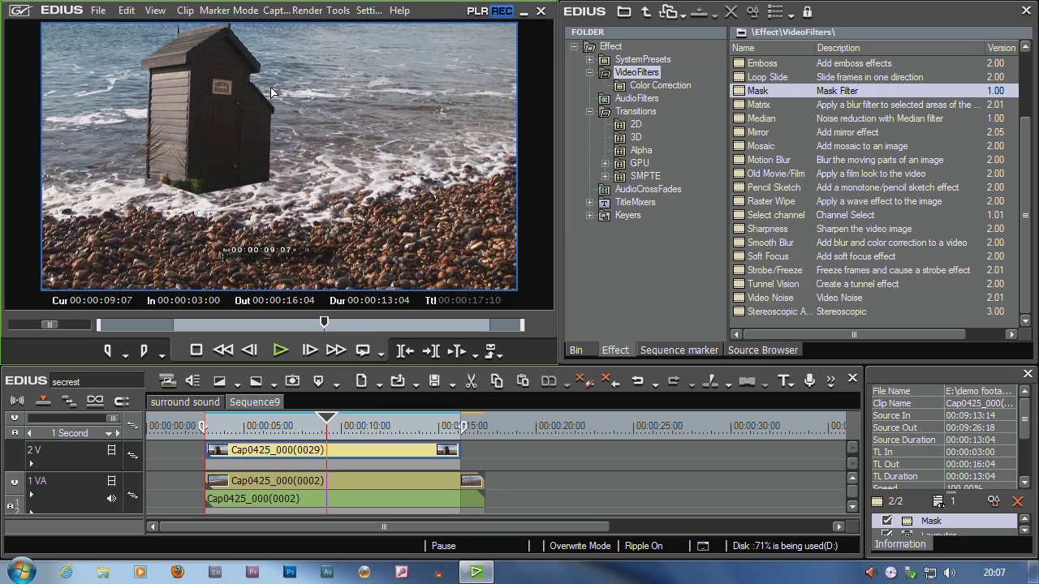
Choose DV PAL from the capture options list
{"action": "left_click", "coordinate": [277, 11]}
{"action": "left_click", "coordinate": [307, 148]}
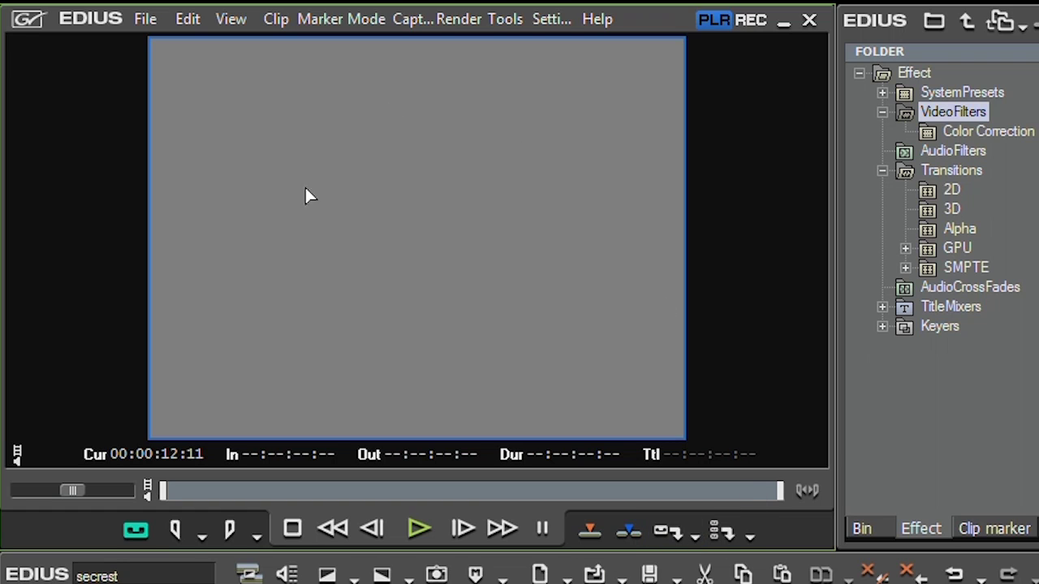
Set the capture duration to 1:00:00:00 and open the capture window
{"action": "left_click", "coordinate": [560, 454]}
{"action": "type", "text": "1:00:00:00"}
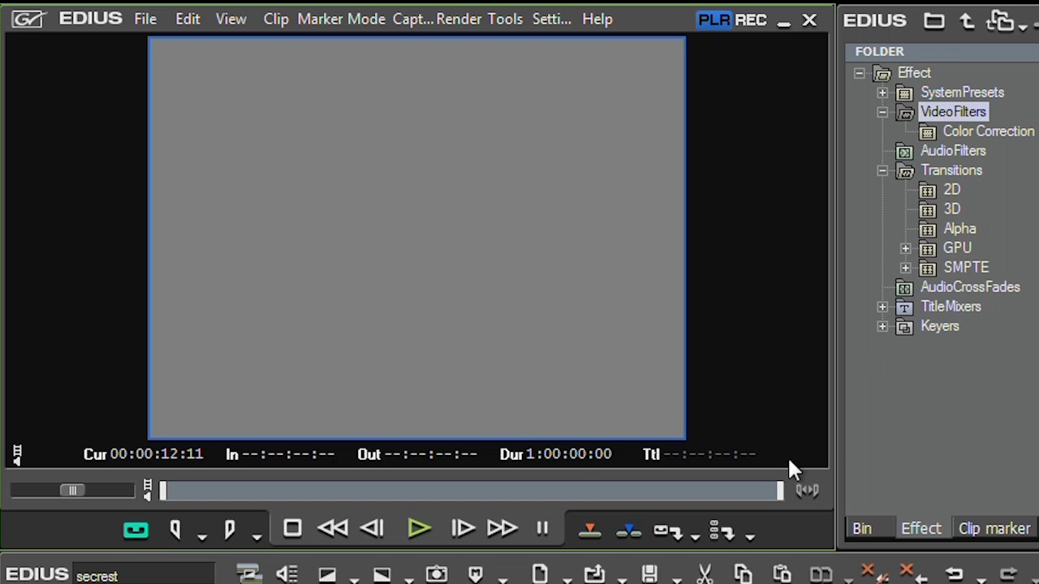
{"action": "key", "text": "Return"}
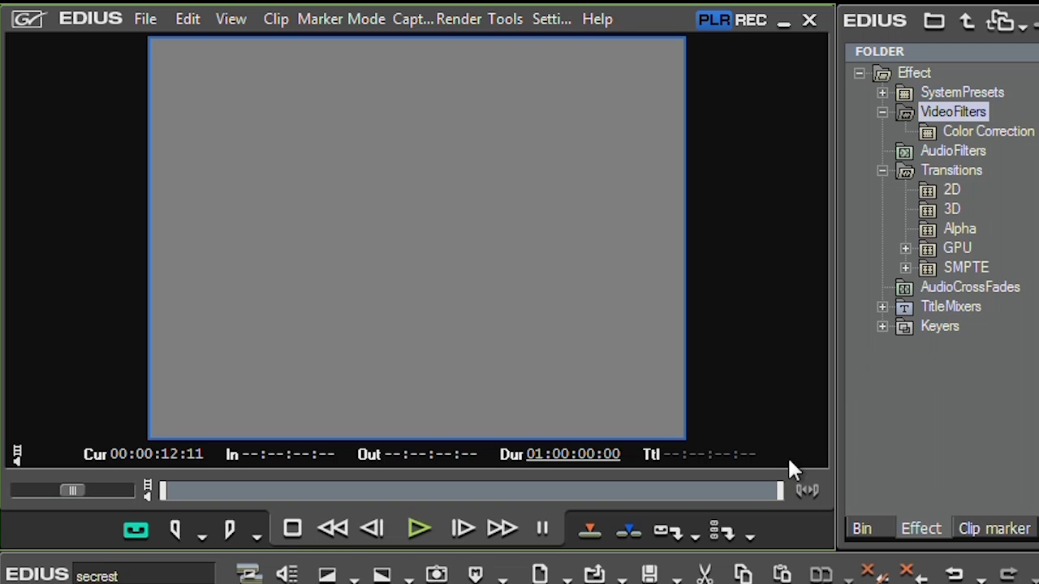
{"action": "left_click", "coordinate": [663, 532]}
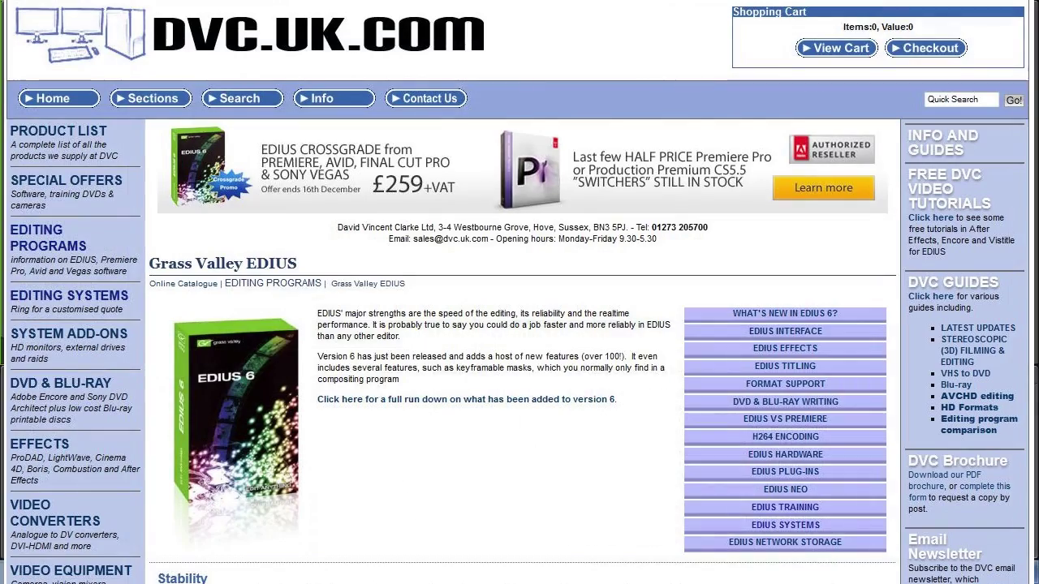
Scroll the DVC Grass Valley EDIUS page down to the Stability and EDIUS versus EDIUS Neo sections
{"action": "scroll", "coordinate": [519, 325], "scroll_direction": "down", "scroll_amount": 3}
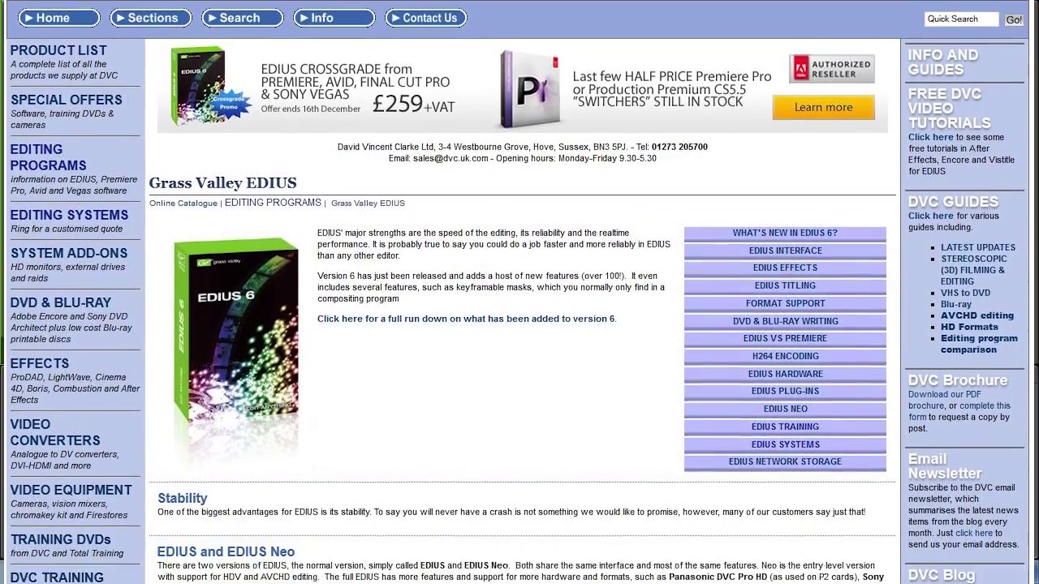
{"action": "scroll", "coordinate": [519, 324], "scroll_direction": "down", "scroll_amount": 3}
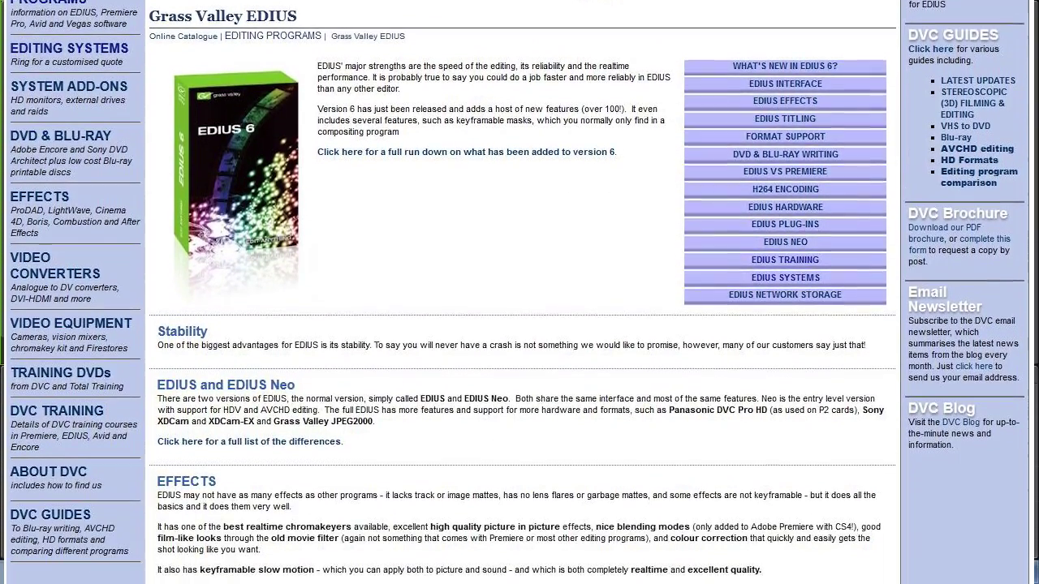